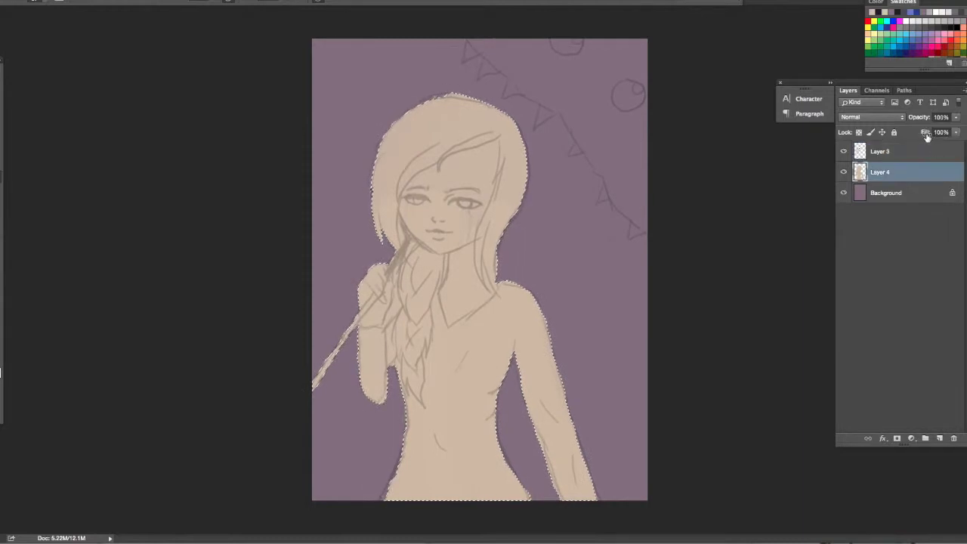
# - Paint mauve shadows on Layer 4 around the eyes, nose and lips, down the side of the face and along the forehead hairline
pyautogui.press('Return')
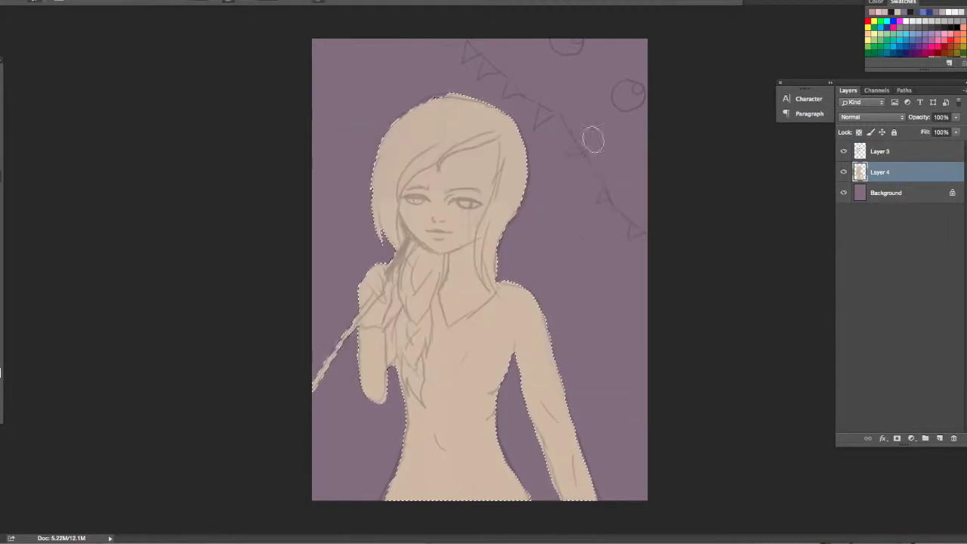
pyautogui.moveTo(475, 141); pyautogui.dragTo(498, 128)
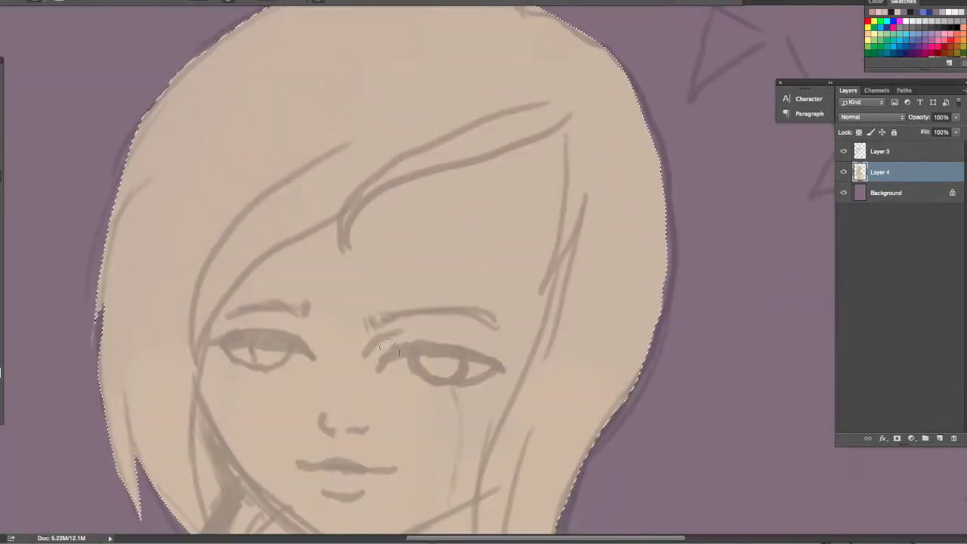
pyautogui.moveTo(207, 346); pyautogui.dragTo(333, 521)
pyautogui.moveTo(335, 480)
pyautogui.mouseDown()
pyautogui.moveTo(347, 474)
pyautogui.moveTo(375, 504)
pyautogui.moveTo(364, 512)
pyautogui.mouseUp()
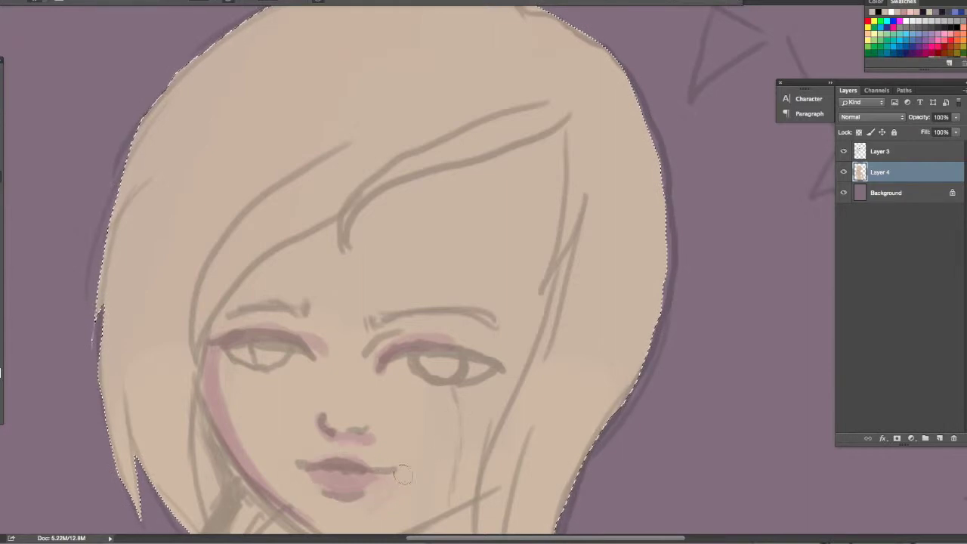
pyautogui.moveTo(309, 474); pyautogui.dragTo(378, 484)
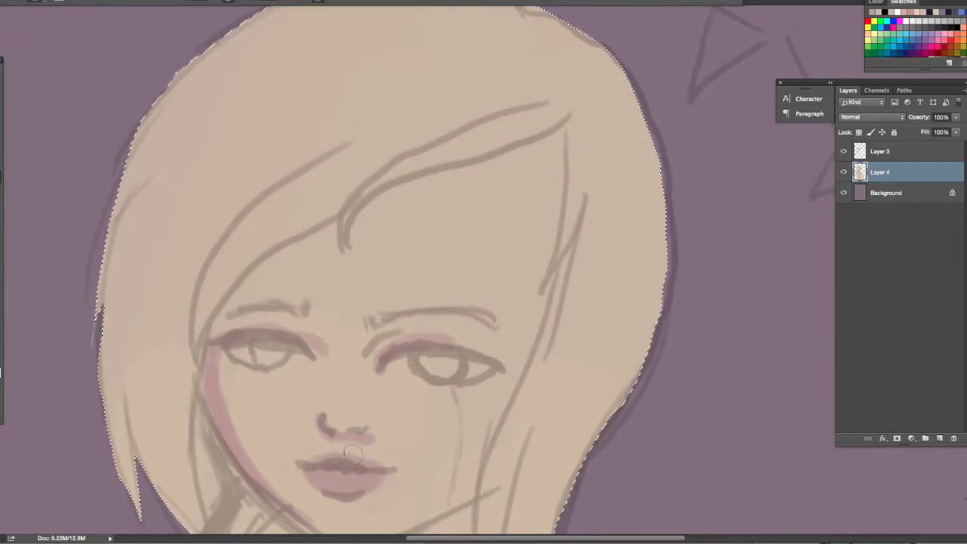
pyautogui.moveTo(372, 362); pyautogui.dragTo(401, 390)
pyautogui.moveTo(208, 337)
pyautogui.mouseDown()
pyautogui.moveTo(272, 257)
pyautogui.moveTo(495, 158)
pyautogui.moveTo(532, 284)
pyautogui.mouseUp()
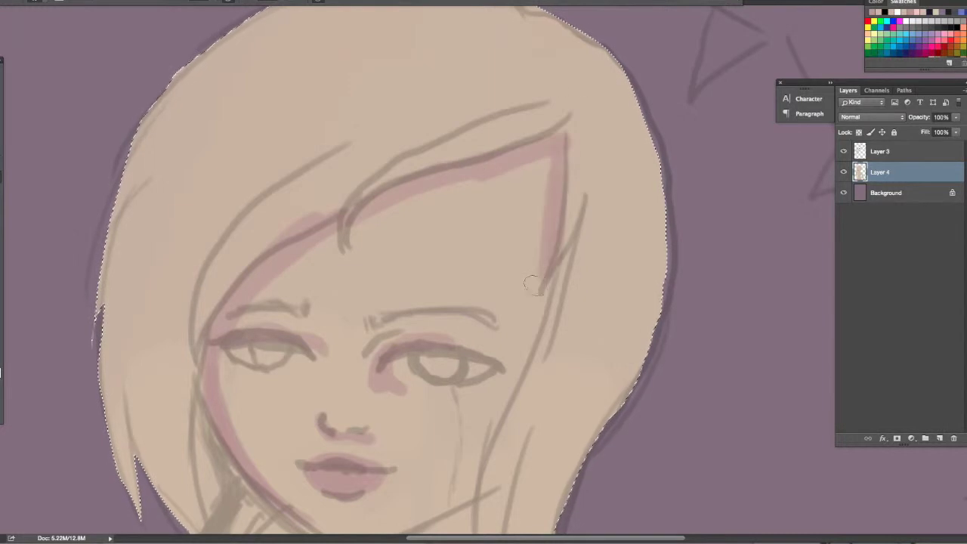
# - Shade the neck in mauve under the jaw, along the neckline edge and beside the hair lock at the shoulder
pyautogui.scroll(-3, 532, 285)
pyautogui.scroll(-5, 521, 272)
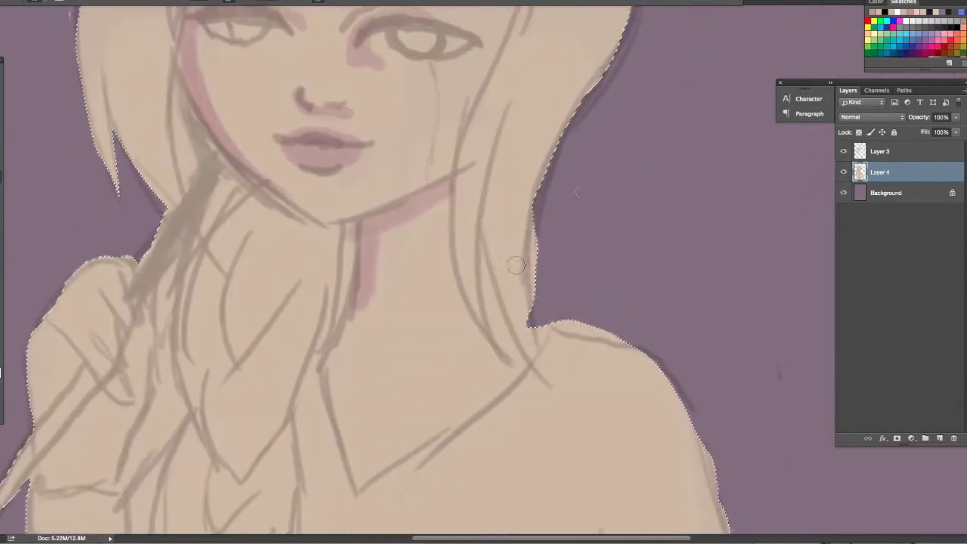
pyautogui.scroll(2, 516, 264)
pyautogui.hscroll(2, 516, 264)
pyautogui.moveTo(415, 230)
pyautogui.mouseDown()
pyautogui.moveTo(355, 303)
pyautogui.moveTo(317, 521)
pyautogui.moveTo(484, 383)
pyautogui.mouseUp()
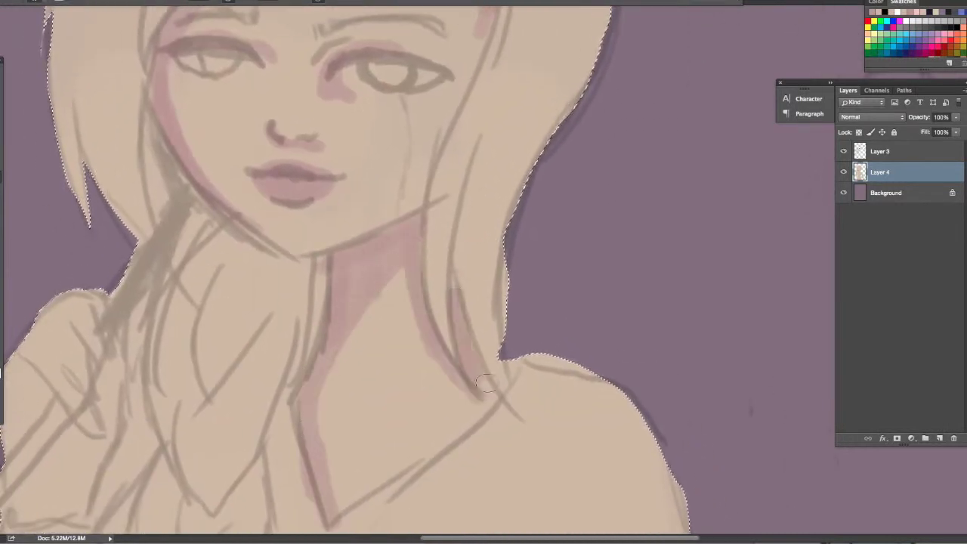
# - Paint mauve shading over the raised hand, covering the fingers, knuckles, hand edges and wrist
pyautogui.scroll(-5, 443, 254)
pyautogui.hscroll(-4, 443, 255)
pyautogui.moveTo(133, 227); pyautogui.dragTo(185, 314)
pyautogui.moveTo(128, 208); pyautogui.dragTo(189, 302)
pyautogui.moveTo(155, 201); pyautogui.dragTo(189, 291)
pyautogui.moveTo(182, 189)
pyautogui.mouseDown()
pyautogui.moveTo(194, 228)
pyautogui.moveTo(189, 186)
pyautogui.mouseUp()
pyautogui.moveTo(99, 241)
pyautogui.mouseDown()
pyautogui.moveTo(128, 303)
pyautogui.moveTo(109, 397)
pyautogui.moveTo(182, 393)
pyautogui.mouseUp()
pyautogui.moveTo(201, 219); pyautogui.dragTo(181, 378)
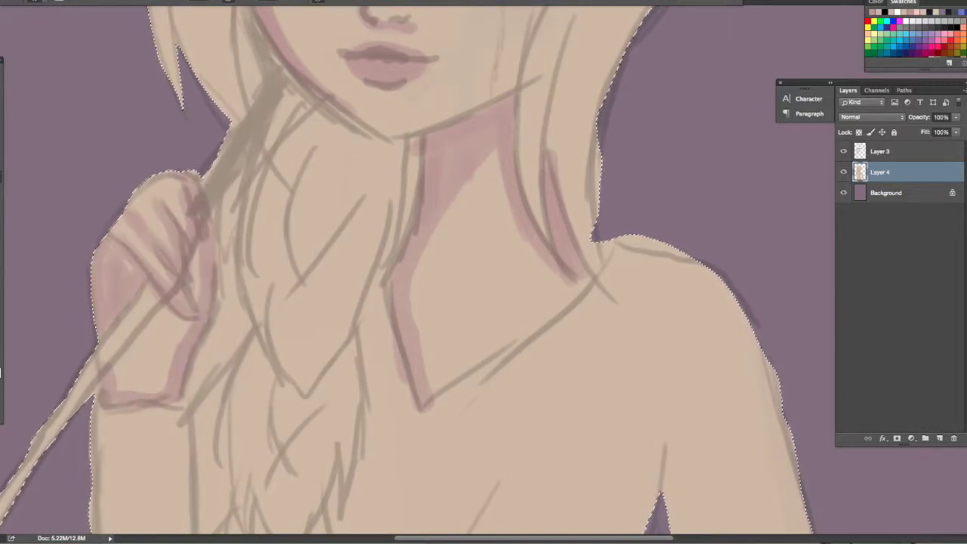
pyautogui.moveTo(129, 231); pyautogui.dragTo(155, 180)
pyautogui.moveTo(151, 185); pyautogui.dragTo(201, 175)
pyautogui.moveTo(113, 381); pyautogui.dragTo(175, 366)
# - Add mauve shading to the nose, both outer cheeks and the shoulder-side edge of the V neckline
pyautogui.scroll(5, 175, 367)
pyautogui.moveTo(374, 103); pyautogui.dragTo(404, 121)
pyautogui.moveTo(498, 59)
pyautogui.mouseDown()
pyautogui.moveTo(544, 84)
pyautogui.moveTo(546, 117)
pyautogui.mouseUp()
pyautogui.moveTo(254, 42)
pyautogui.mouseDown()
pyautogui.moveTo(287, 89)
pyautogui.moveTo(289, 122)
pyautogui.mouseUp()
pyautogui.moveTo(274, 60); pyautogui.dragTo(302, 127)
pyautogui.hotkey('ctrl', '0')
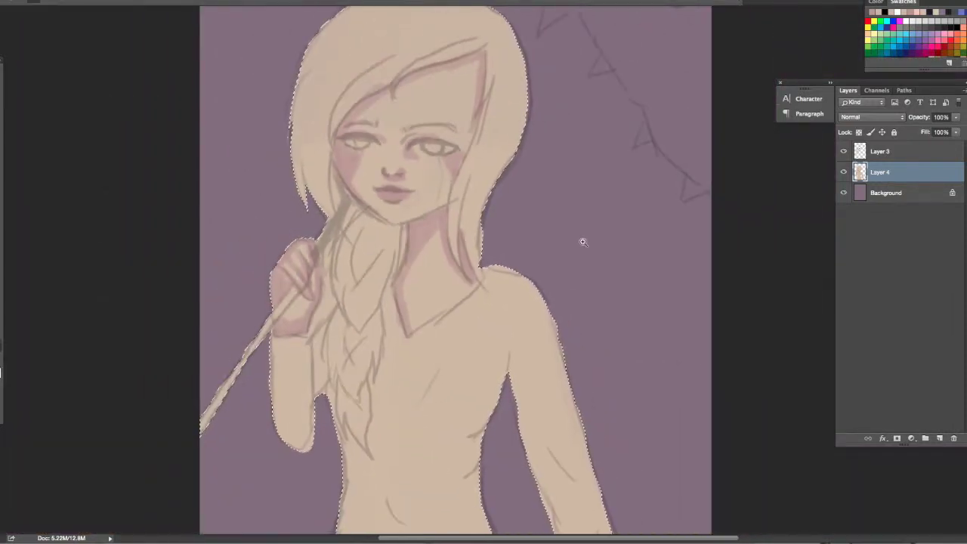
pyautogui.moveTo(470, 286); pyautogui.dragTo(418, 323)
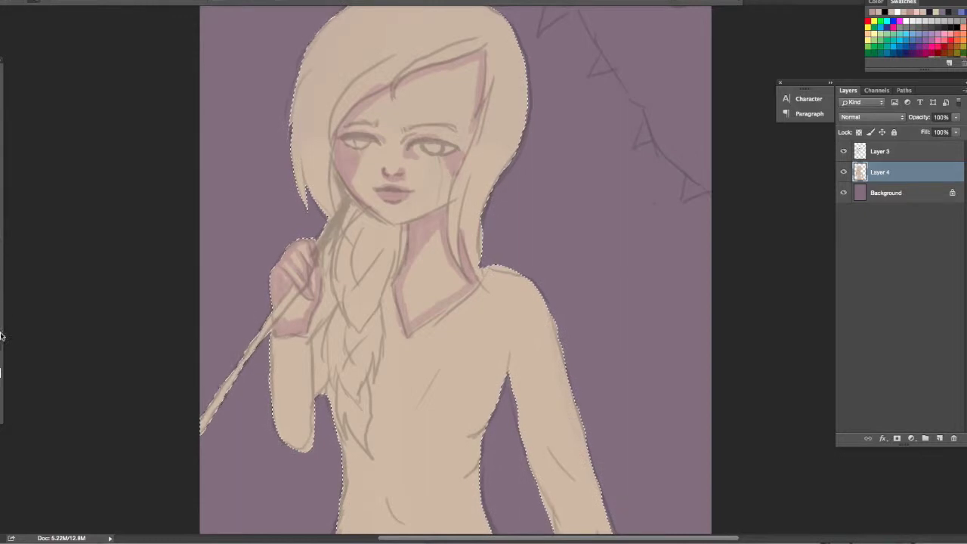
# - Soften the forehead shading along the hairline and shade the lower jaw and chin
pyautogui.hotkey('ctrl', '+')
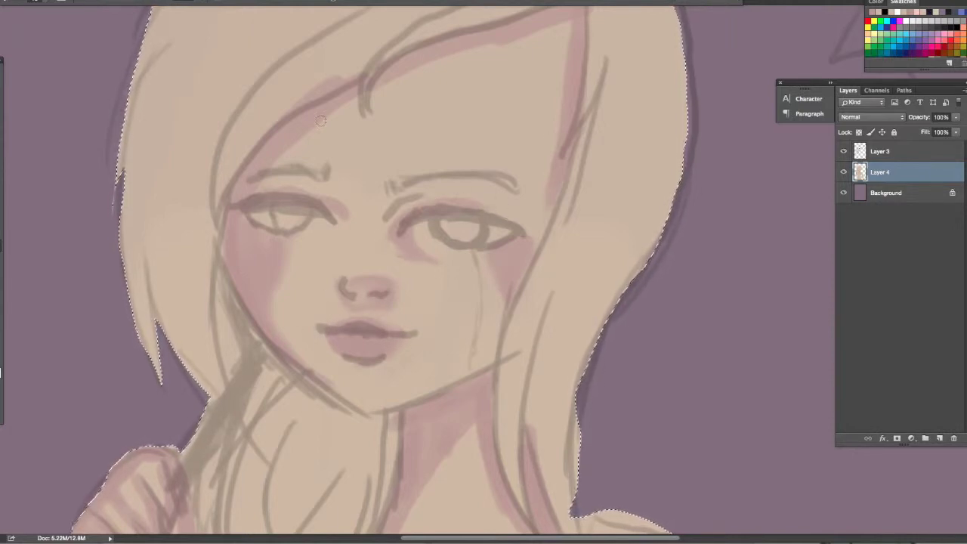
pyautogui.rightClick(278, 163)
pyautogui.press('Escape')
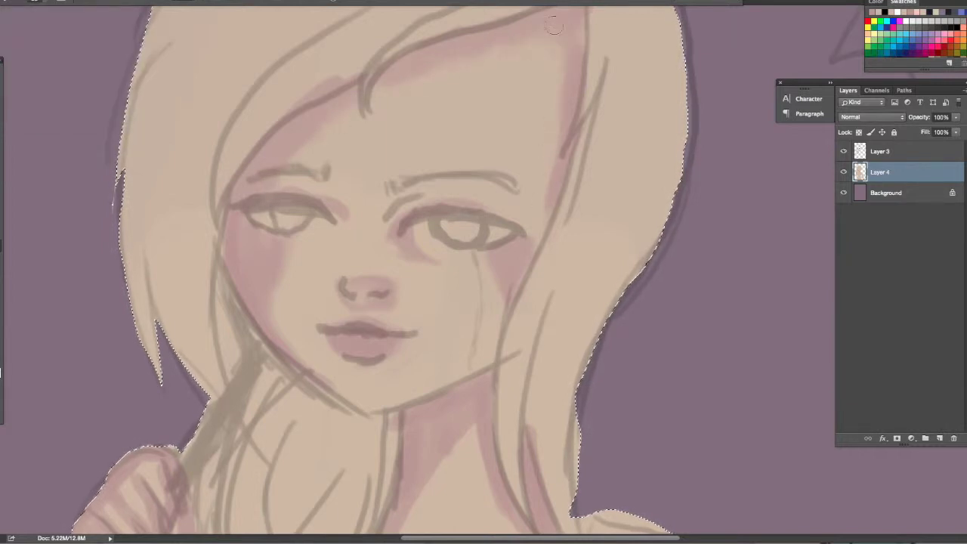
pyautogui.click(557, 161)
pyautogui.moveTo(314, 363); pyautogui.dragTo(403, 391)
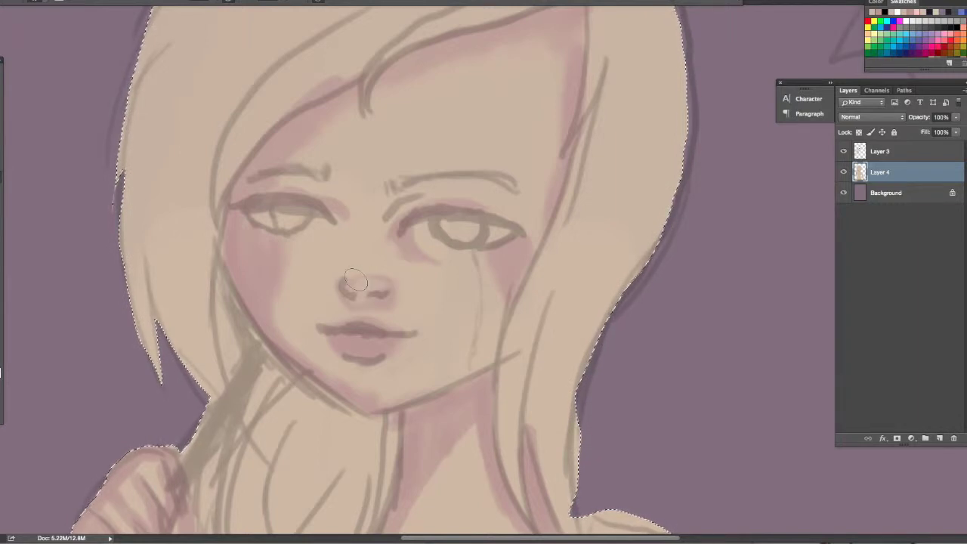
# - Blend the mauve shading on the neck, along the V neckline and on the raised hand into the skin tone
pyautogui.moveTo(372, 274); pyautogui.dragTo(372, 453)
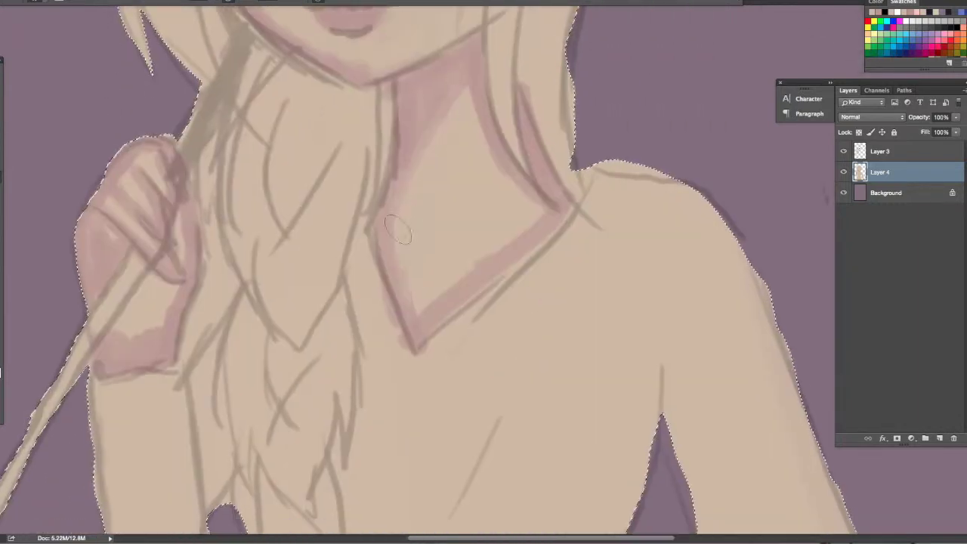
pyautogui.moveTo(457, 97); pyautogui.dragTo(421, 159)
pyautogui.moveTo(453, 242); pyautogui.dragTo(488, 264)
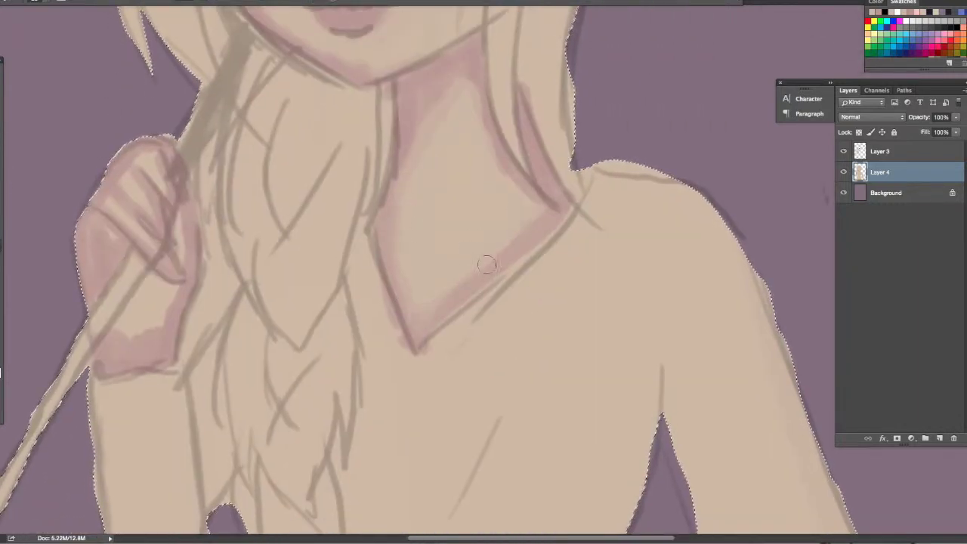
pyautogui.moveTo(109, 340)
pyautogui.mouseDown()
pyautogui.moveTo(159, 316)
pyautogui.moveTo(303, 340)
pyautogui.moveTo(480, 352)
pyautogui.moveTo(493, 224)
pyautogui.moveTo(565, 114)
pyautogui.mouseUp()
# - Erase the rough finger lines of the raised hand on Layer 3
pyautogui.hotkey('alt', ']')
pyautogui.moveTo(226, 287)
pyautogui.mouseDown()
pyautogui.moveTo(235, 341)
pyautogui.moveTo(204, 400)
pyautogui.mouseUp()
pyautogui.moveTo(234, 220); pyautogui.dragTo(257, 272)
pyautogui.press('Return')
pyautogui.rightClick(53, 18)
pyautogui.press('Escape')
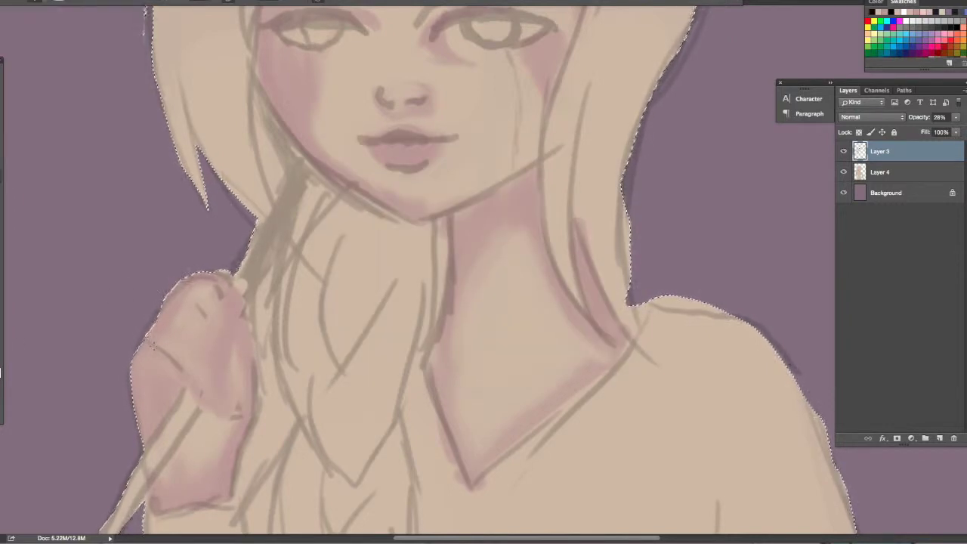
# - Redraw the finger contours of the raised hand with thin dark lines on Layer 3
pyautogui.rightClick(201, 399)
pyautogui.press('Escape')
pyautogui.moveTo(178, 365); pyautogui.dragTo(241, 416)
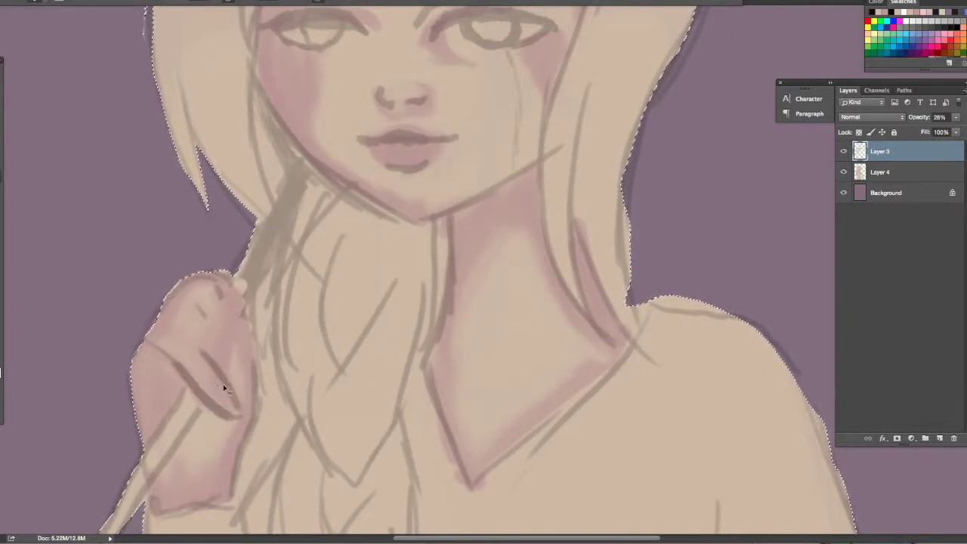
pyautogui.click(47, 2)
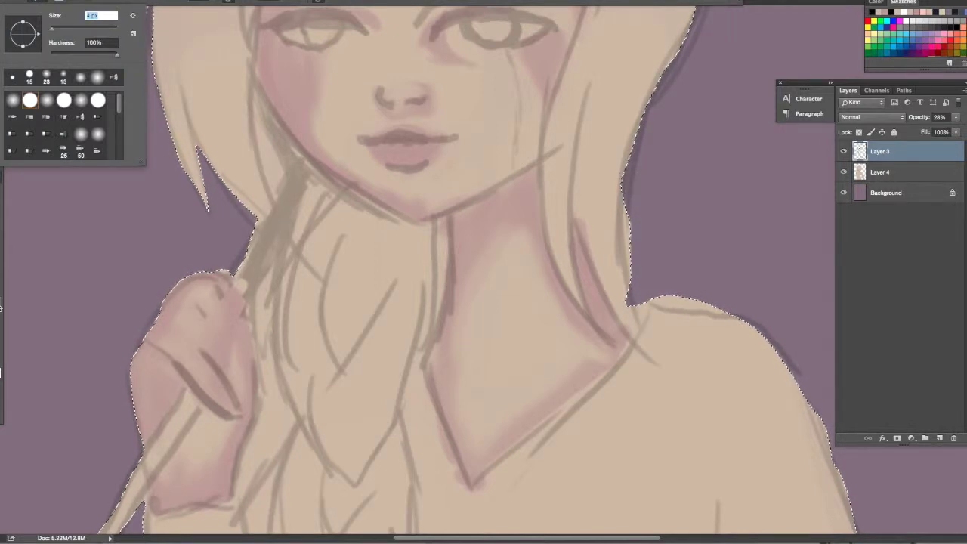
pyautogui.press('Escape')
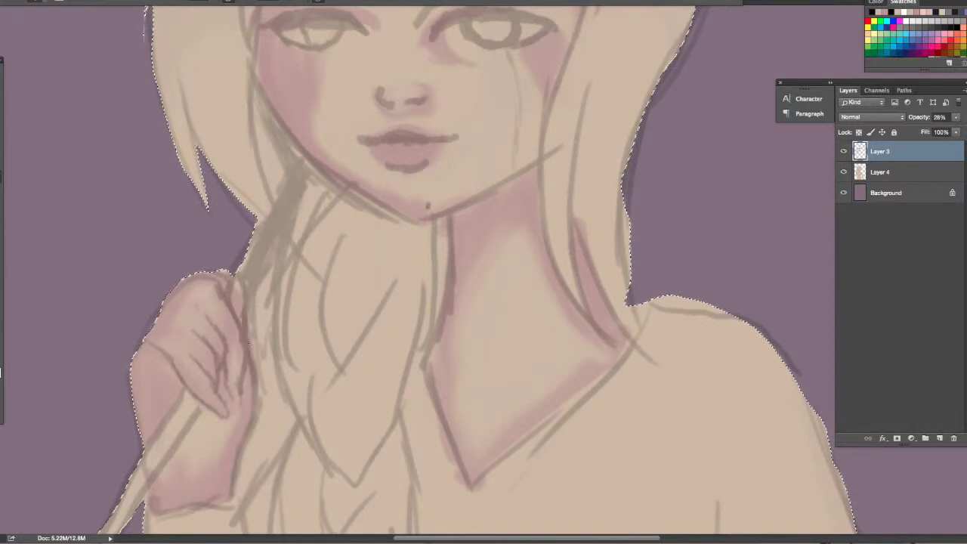
pyautogui.moveTo(146, 278); pyautogui.dragTo(275, 284)
pyautogui.click(500, 258)
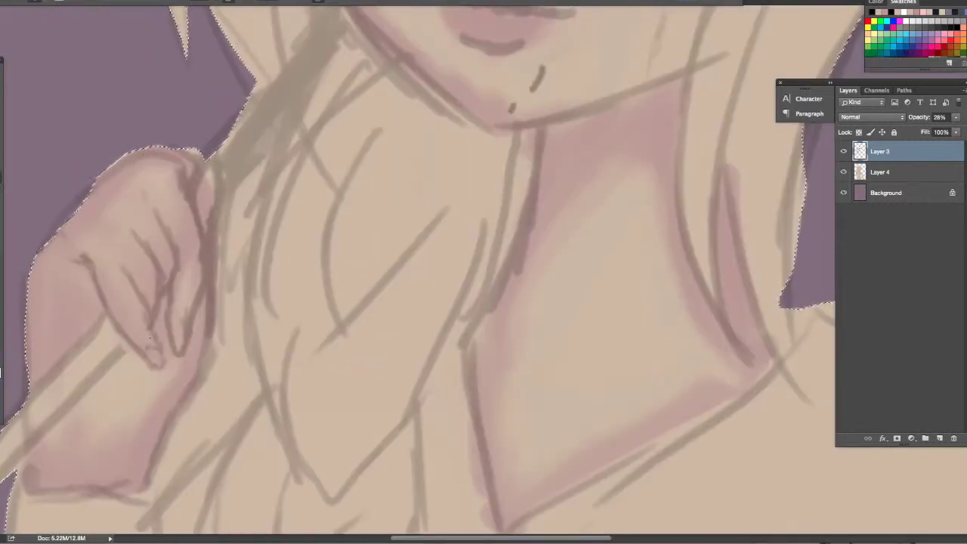
# - Erase the tear line and the stray marks on the chin, then redraw a clean jawline on Layer 3
pyautogui.moveTo(671, 117); pyautogui.dragTo(614, 174)
pyautogui.scroll(5, 615, 174)
pyautogui.hscroll(3, 615, 174)
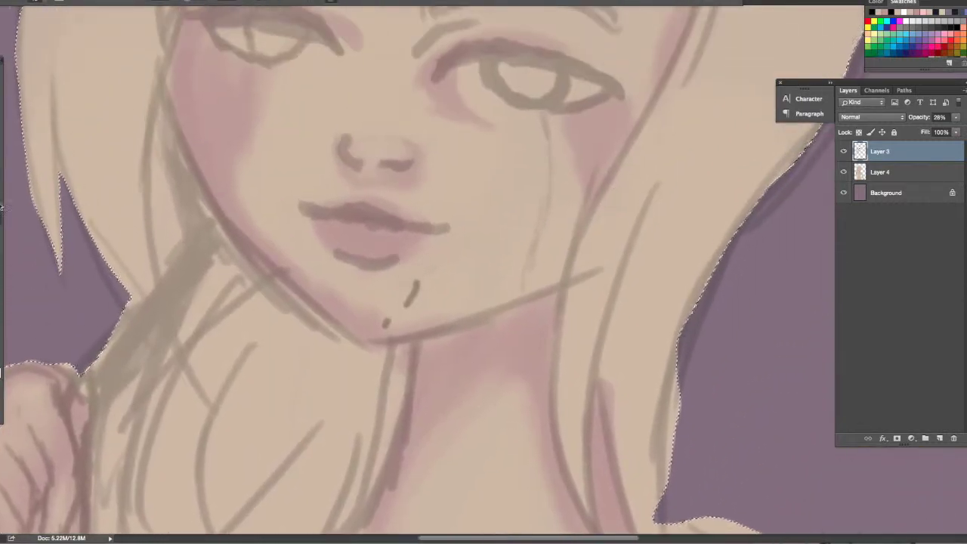
pyautogui.scroll(5, 480, 237)
pyautogui.moveTo(155, 278)
pyautogui.mouseDown()
pyautogui.moveTo(168, 328)
pyautogui.moveTo(262, 443)
pyautogui.moveTo(313, 476)
pyautogui.mouseUp()
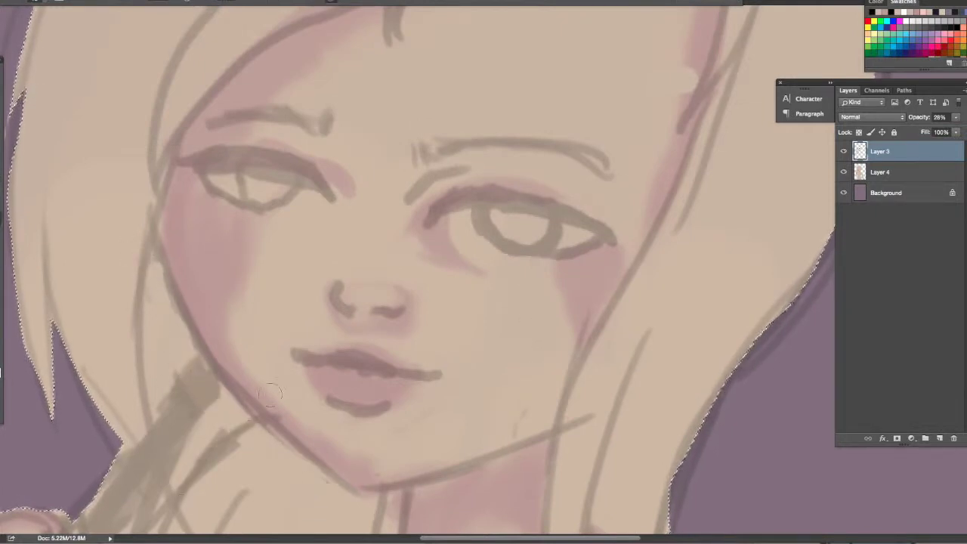
pyautogui.moveTo(271, 392); pyautogui.dragTo(344, 483)
pyautogui.moveTo(301, 450); pyautogui.dragTo(346, 483)
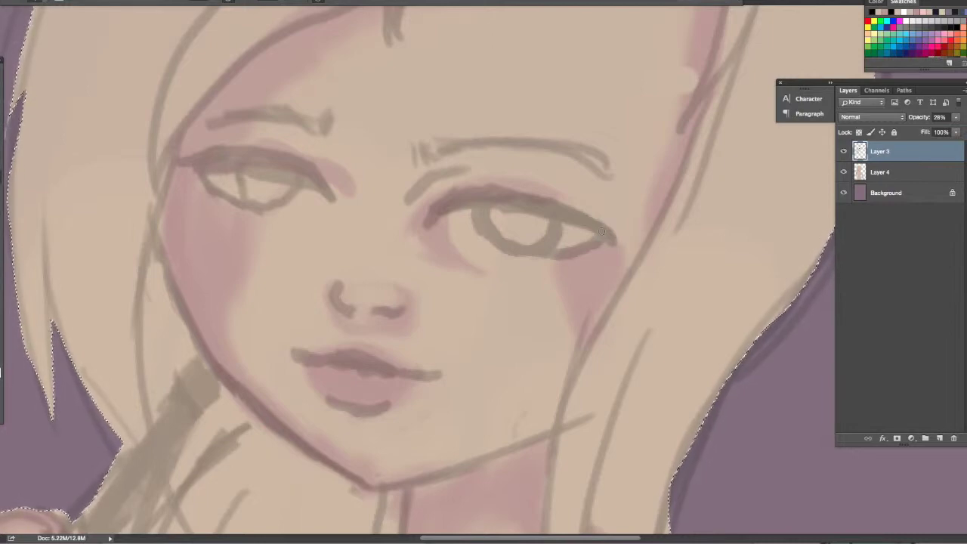
# - Add a new layer above Layer 4 and set the foreground color to light pink #fecdf8
pyautogui.hotkey('ctrl', '0')
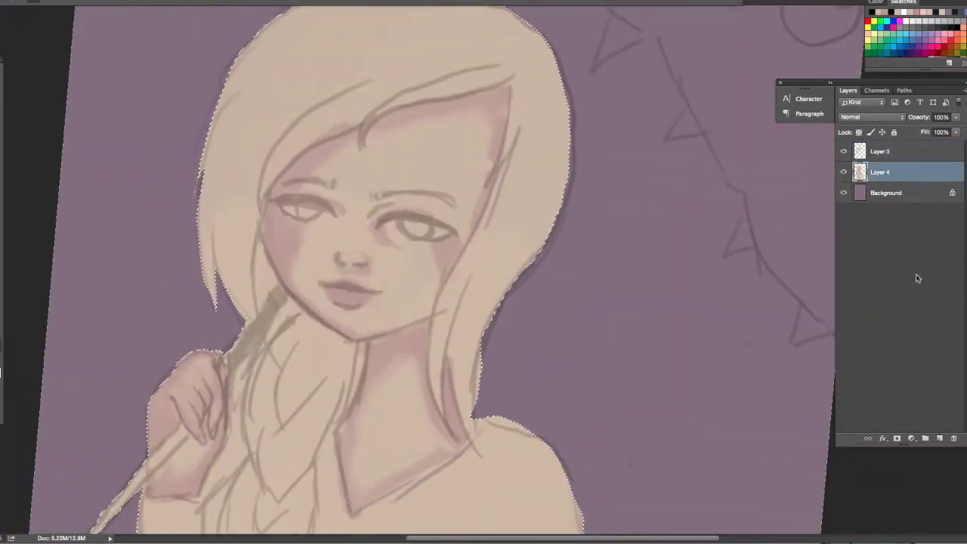
pyautogui.click(940, 438)
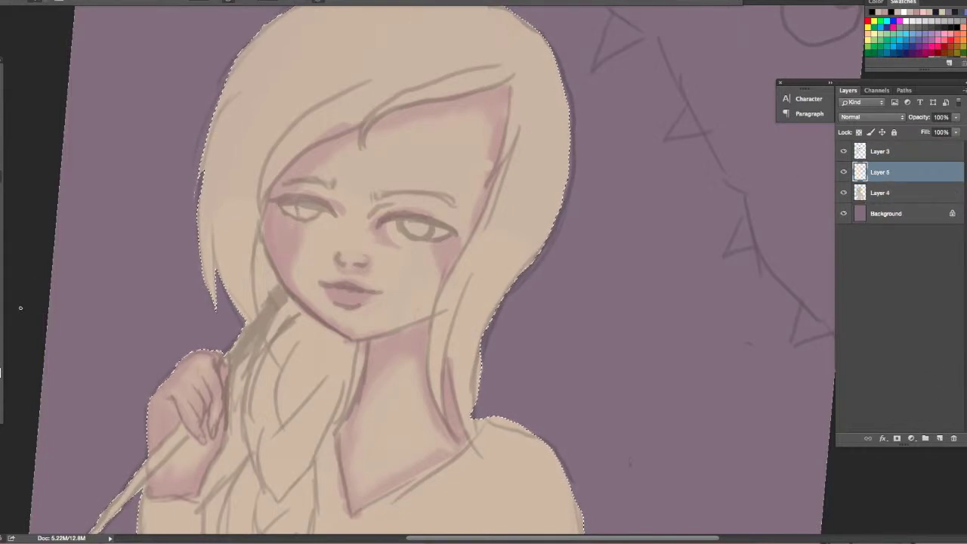
pyautogui.click(21, 307)
pyautogui.moveTo(489, 289); pyautogui.dragTo(489, 192)
pyautogui.click(366, 168)
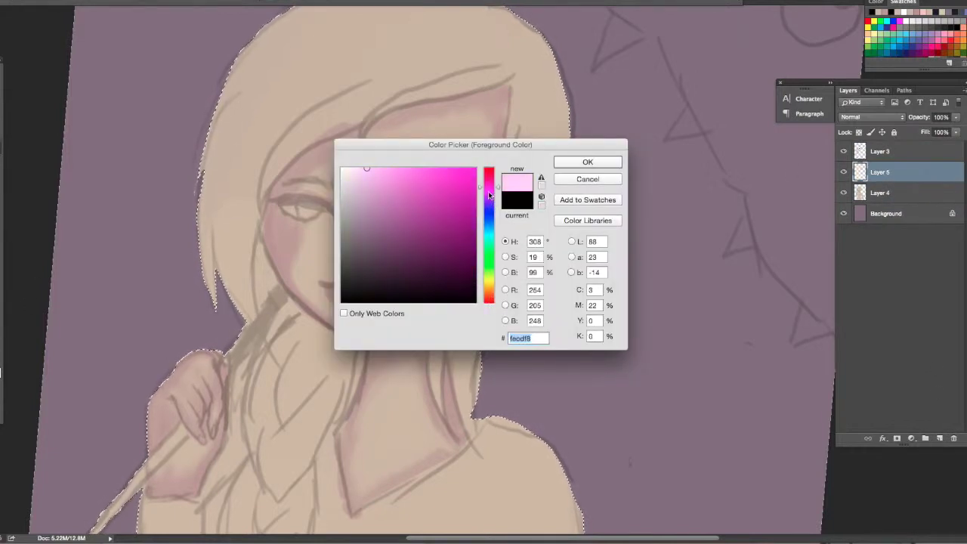
pyautogui.press('Return')
# - Paint light pink along the fringe edge and the outer side of the hair on Layer 5
pyautogui.moveTo(512, 76)
pyautogui.mouseDown()
pyautogui.moveTo(445, 94)
pyautogui.moveTo(361, 147)
pyautogui.mouseUp()
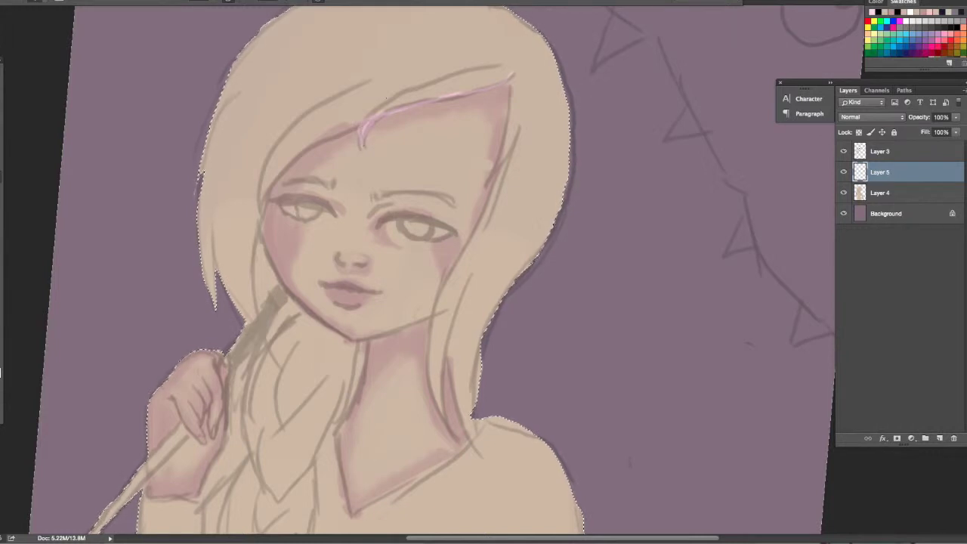
pyautogui.moveTo(313, 19)
pyautogui.mouseDown()
pyautogui.moveTo(216, 173)
pyautogui.moveTo(242, 291)
pyautogui.mouseUp()
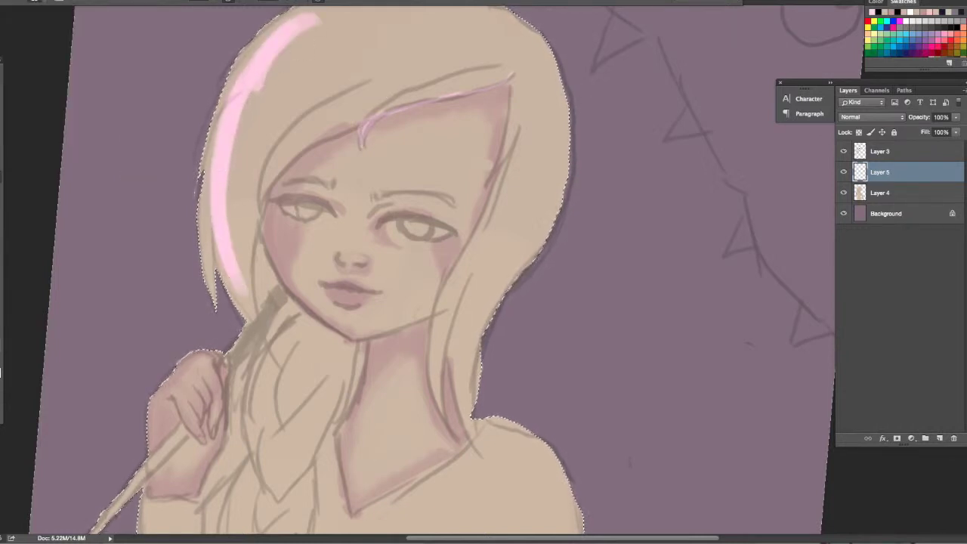
pyautogui.hotkey('ctrl', '+')
pyautogui.moveTo(136, 362); pyautogui.dragTo(181, 461)
pyautogui.moveTo(340, 129); pyautogui.dragTo(181, 378)
pyautogui.moveTo(499, 57)
pyautogui.mouseDown()
pyautogui.moveTo(198, 249)
pyautogui.moveTo(280, 166)
pyautogui.mouseUp()
pyautogui.moveTo(355, 151); pyautogui.dragTo(589, 75)
# - Fill the fringe, the crown and both sides of the hair with broad light pink strokes
pyautogui.moveTo(249, 212); pyautogui.dragTo(177, 347)
pyautogui.moveTo(585, 76)
pyautogui.mouseDown()
pyautogui.moveTo(572, 258)
pyautogui.moveTo(476, 483)
pyautogui.mouseUp()
pyautogui.moveTo(642, 310)
pyautogui.mouseDown()
pyautogui.moveTo(514, 476)
pyautogui.moveTo(536, 483)
pyautogui.mouseUp()
pyautogui.moveTo(189, 15); pyautogui.dragTo(114, 438)
pyautogui.moveTo(160, 210)
pyautogui.mouseDown()
pyautogui.moveTo(557, 32)
pyautogui.moveTo(210, 130)
pyautogui.mouseUp()
pyautogui.moveTo(446, 16); pyautogui.dragTo(166, 75)
pyautogui.moveTo(302, 12); pyautogui.dragTo(237, 38)
pyautogui.moveTo(503, 247)
pyautogui.mouseDown()
pyautogui.moveTo(482, 318)
pyautogui.moveTo(486, 285)
pyautogui.mouseUp()
pyautogui.moveTo(174, 76); pyautogui.dragTo(303, 9)
pyautogui.moveTo(567, 15); pyautogui.dragTo(325, 87)
pyautogui.moveTo(604, 60); pyautogui.dragTo(283, 128)
pyautogui.moveTo(454, 38)
pyautogui.mouseDown()
pyautogui.moveTo(584, 66)
pyautogui.moveTo(564, 84)
pyautogui.moveTo(650, 151)
pyautogui.moveTo(597, 396)
pyautogui.mouseUp()
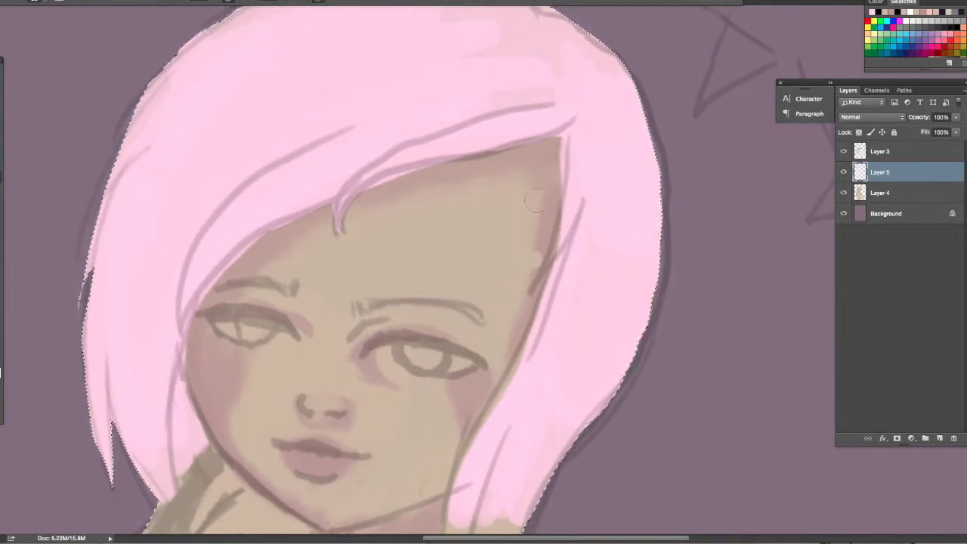
# - Fill the remaining gaps in the crown and paint the long pink locks down to the shoulder
pyautogui.moveTo(533, 200); pyautogui.dragTo(526, 266)
pyautogui.moveTo(302, 23); pyautogui.dragTo(494, 76)
pyautogui.moveTo(48, 432)
pyautogui.mouseDown()
pyautogui.moveTo(33, 283)
pyautogui.moveTo(71, 45)
pyautogui.mouseUp()
pyautogui.moveTo(521, 151)
pyautogui.mouseDown()
pyautogui.moveTo(500, 302)
pyautogui.moveTo(538, 367)
pyautogui.mouseUp()
pyautogui.moveTo(555, 163); pyautogui.dragTo(535, 177)
pyautogui.moveTo(484, 109)
pyautogui.mouseDown()
pyautogui.moveTo(465, 299)
pyautogui.moveTo(495, 344)
pyautogui.mouseUp()
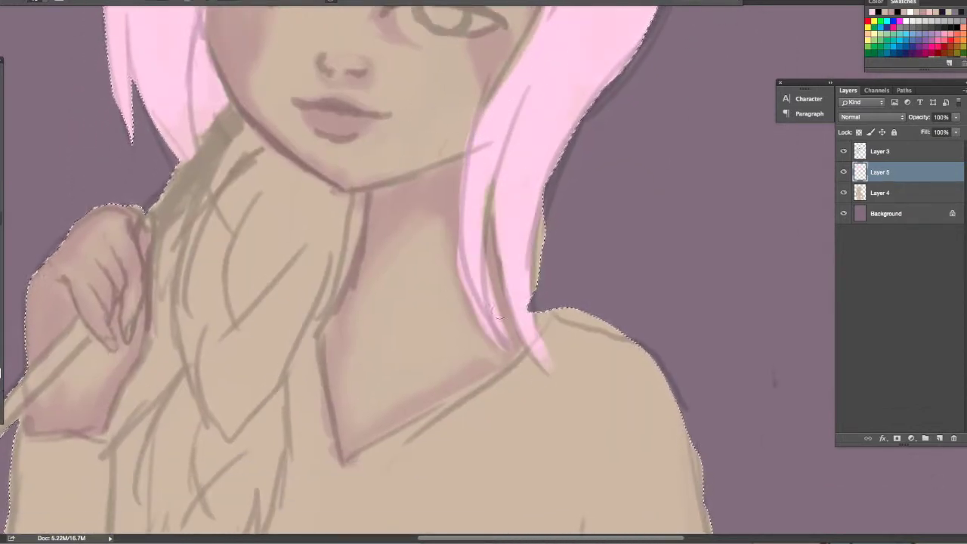
pyautogui.moveTo(483, 261)
pyautogui.mouseDown()
pyautogui.moveTo(500, 340)
pyautogui.moveTo(473, 254)
pyautogui.mouseUp()
# - Erase the jaw sketch line crossing the pink lock and redraw the neckline near the shoulder on Layer 3
pyautogui.hotkey('alt', ']')
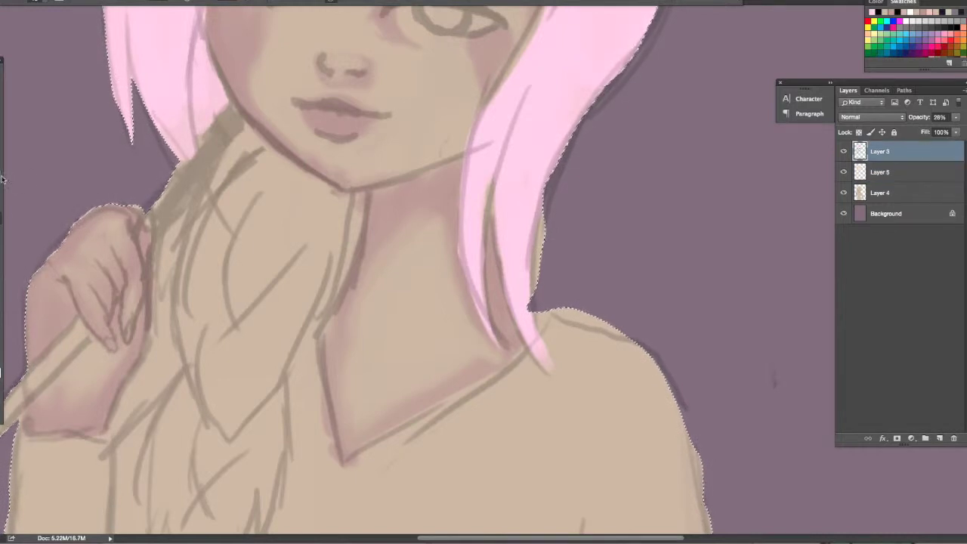
pyautogui.moveTo(525, 377); pyautogui.dragTo(523, 338)
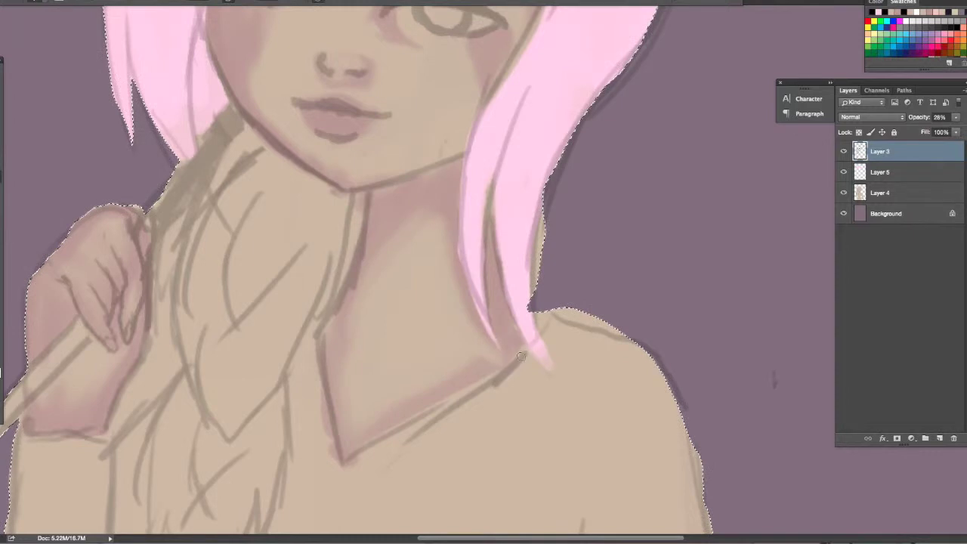
pyautogui.moveTo(521, 356); pyautogui.dragTo(420, 347)
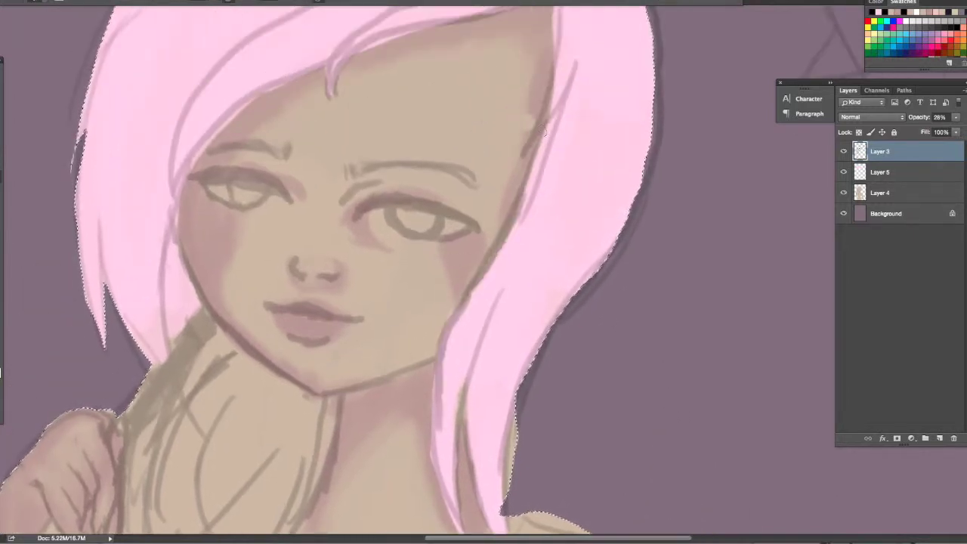
# - Paint the pink strands beside the temple and along the outer edge of the face on Layer 5
pyautogui.scroll(3, 390, 345)
pyautogui.click(920, 175)
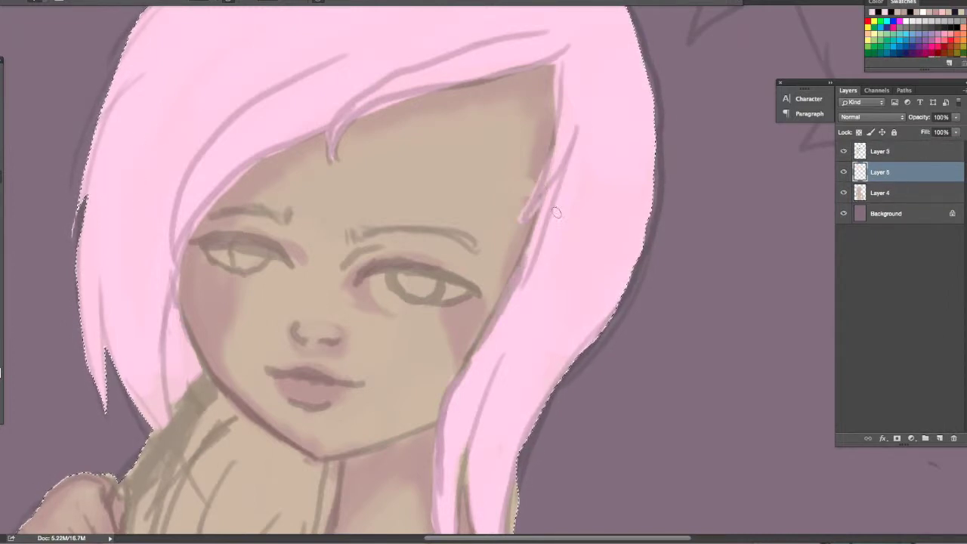
pyautogui.moveTo(557, 213); pyautogui.dragTo(506, 339)
# - Outline the upper braid sections below the chin with light pink strokes on Layer 5
pyautogui.moveTo(288, 458); pyautogui.dragTo(409, 164)
pyautogui.moveTo(333, 121); pyautogui.dragTo(278, 333)
pyautogui.moveTo(318, 94)
pyautogui.mouseDown()
pyautogui.moveTo(439, 170)
pyautogui.moveTo(368, 374)
pyautogui.moveTo(378, 389)
pyautogui.mouseUp()
pyautogui.moveTo(281, 326)
pyautogui.mouseDown()
pyautogui.moveTo(291, 370)
pyautogui.moveTo(359, 366)
pyautogui.moveTo(242, 505)
pyautogui.mouseUp()
pyautogui.hotkey('alt', ']')
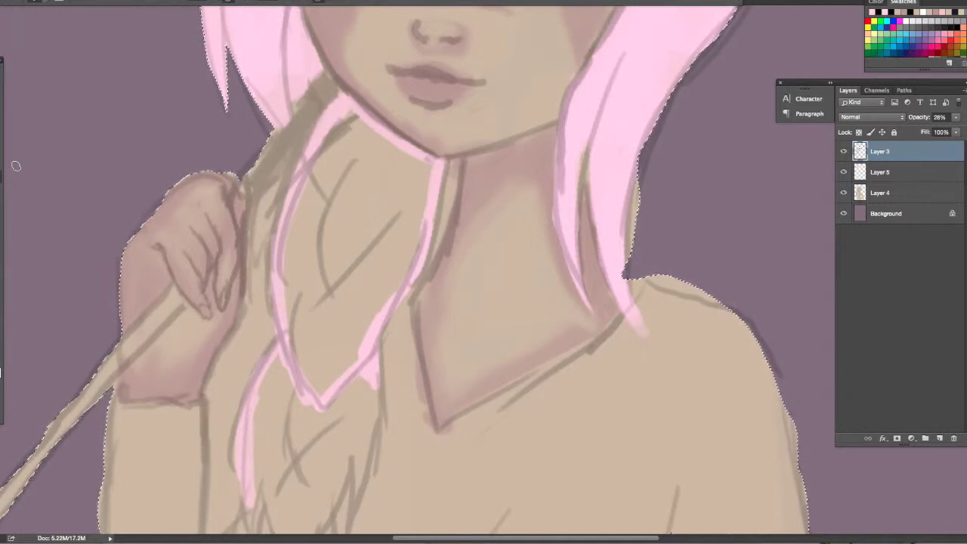
# - Fill the middle braid section below the crossed strands with light pink on Layer 5
pyautogui.scroll(-3, 189, 406)
pyautogui.hotkey('alt', '[')
pyautogui.moveTo(250, 242)
pyautogui.mouseDown()
pyautogui.moveTo(302, 408)
pyautogui.moveTo(356, 347)
pyautogui.moveTo(302, 446)
pyautogui.moveTo(261, 483)
pyautogui.mouseUp()
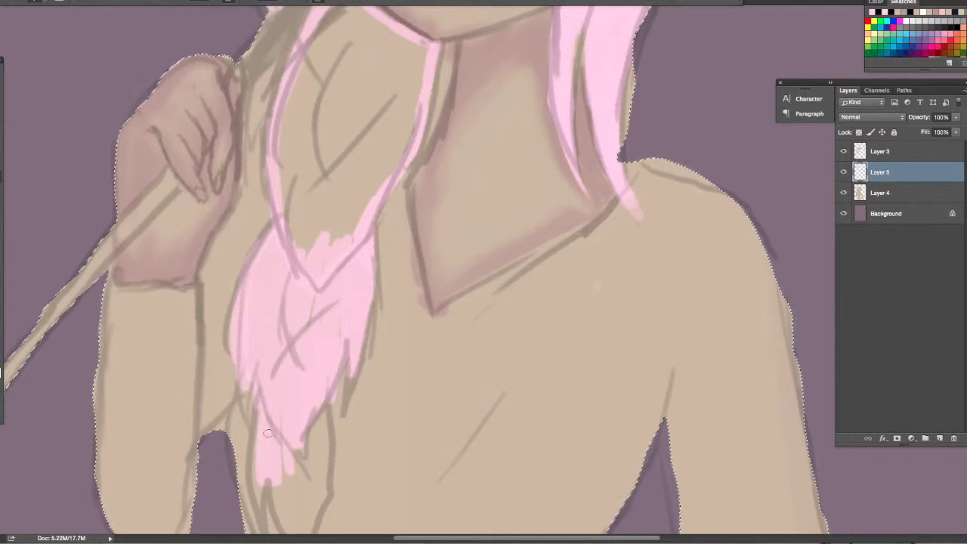
# - Paint the lower braid down to its pointed tip in light pink and fill the remaining gaps along its edges
pyautogui.scroll(-2, 260, 468)
pyautogui.moveTo(250, 332); pyautogui.dragTo(257, 391)
pyautogui.moveTo(261, 297); pyautogui.dragTo(324, 499)
pyautogui.moveTo(333, 309); pyautogui.dragTo(312, 453)
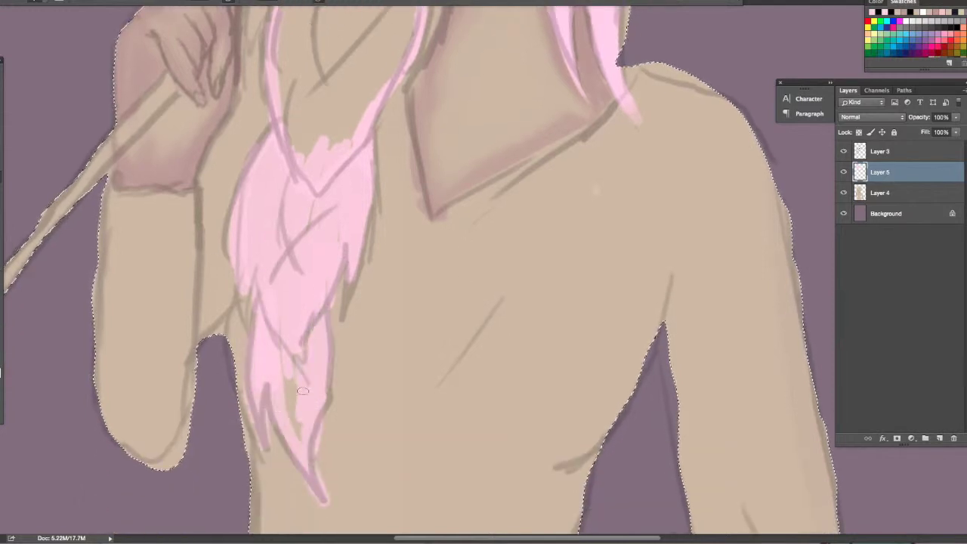
pyautogui.moveTo(299, 355); pyautogui.dragTo(328, 412)
pyautogui.moveTo(269, 125); pyautogui.dragTo(252, 168)
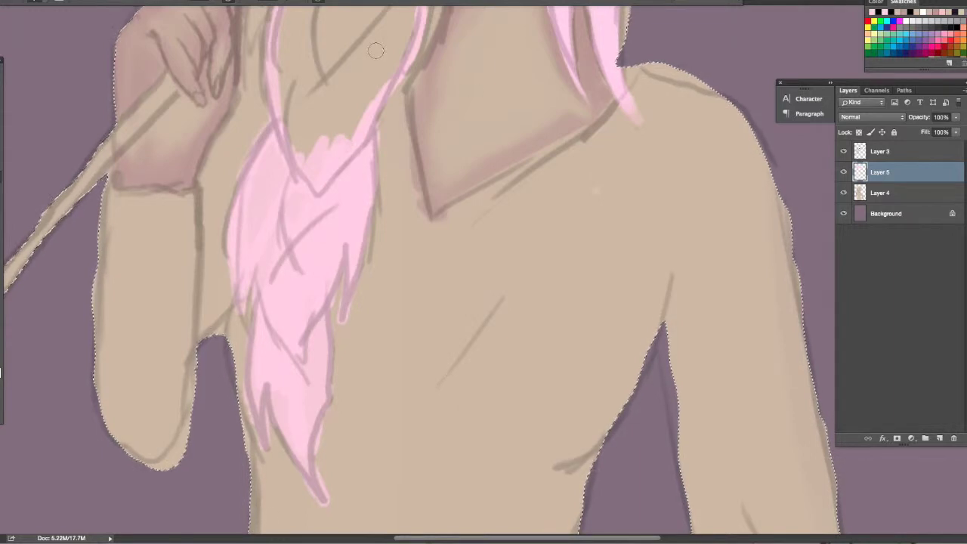
# - Fill the upper braid section directly under the chin with solid light pink on Layer 5
pyautogui.moveTo(347, 95)
pyautogui.mouseDown()
pyautogui.moveTo(465, 306)
pyautogui.moveTo(541, 529)
pyautogui.mouseUp()
pyautogui.press('F5')
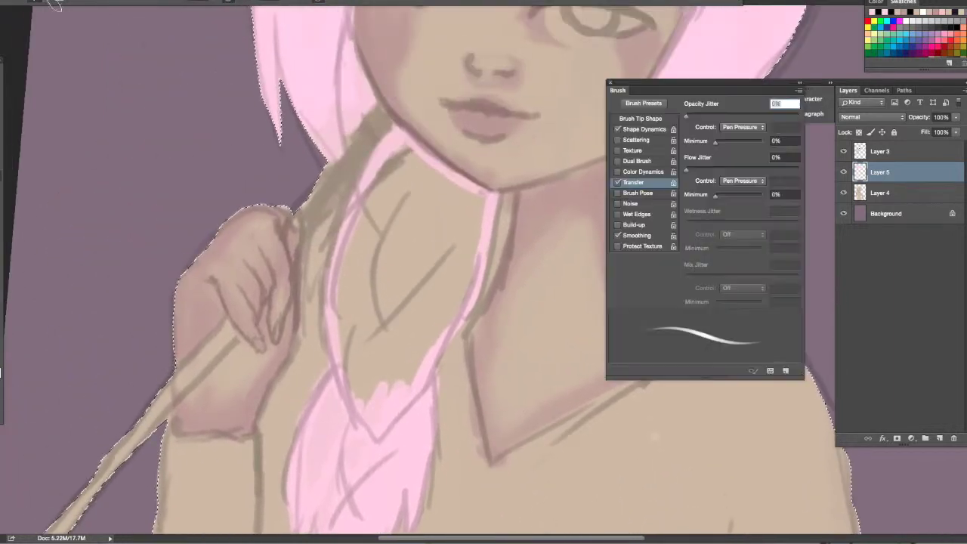
pyautogui.press('F5')
pyautogui.moveTo(382, 170)
pyautogui.mouseDown()
pyautogui.moveTo(358, 393)
pyautogui.moveTo(352, 331)
pyautogui.moveTo(439, 229)
pyautogui.moveTo(416, 235)
pyautogui.moveTo(487, 213)
pyautogui.mouseUp()
pyautogui.press('F5')
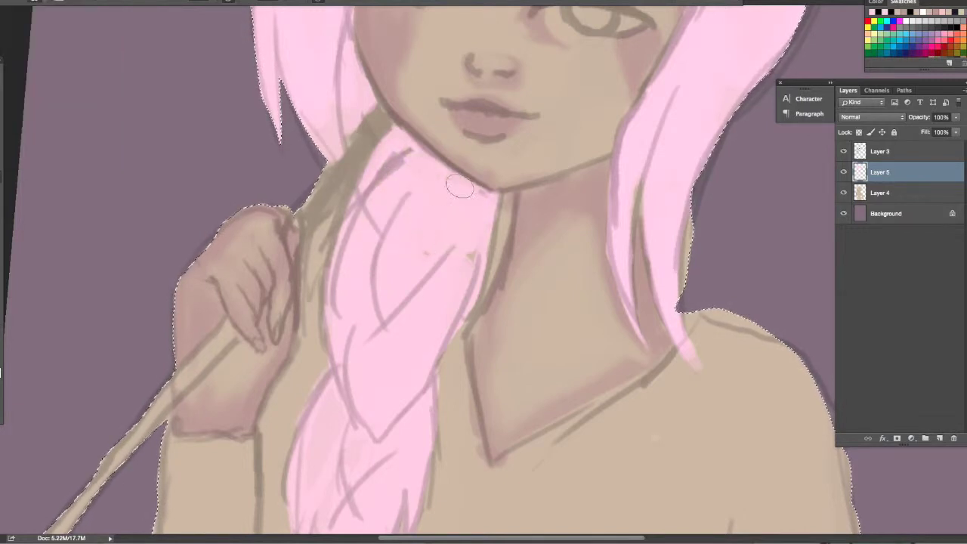
pyautogui.moveTo(402, 301); pyautogui.dragTo(442, 272)
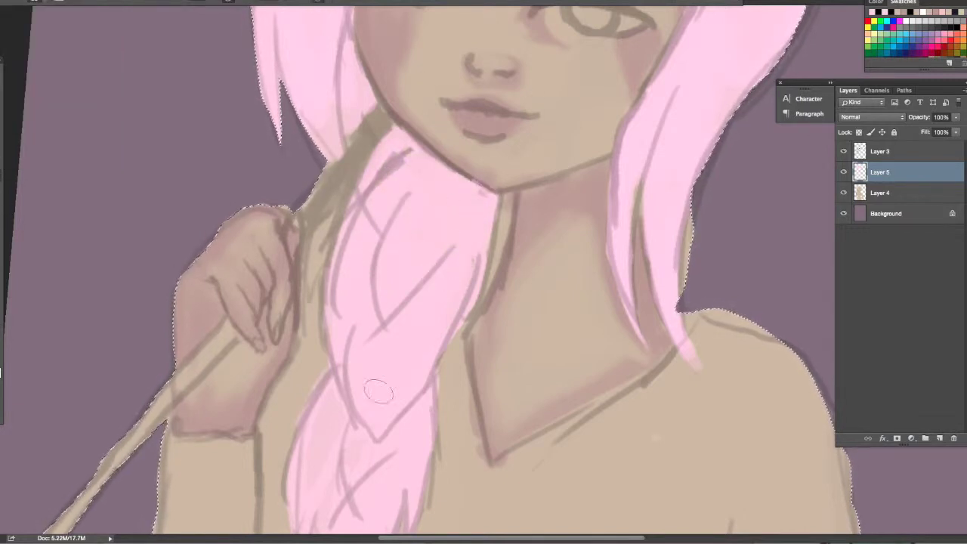
# - Clean up the pink spilling past the sketch outline along the lower braid and its tip
pyautogui.scroll(-3, 472, 184)
pyautogui.scroll(4, 404, 181)
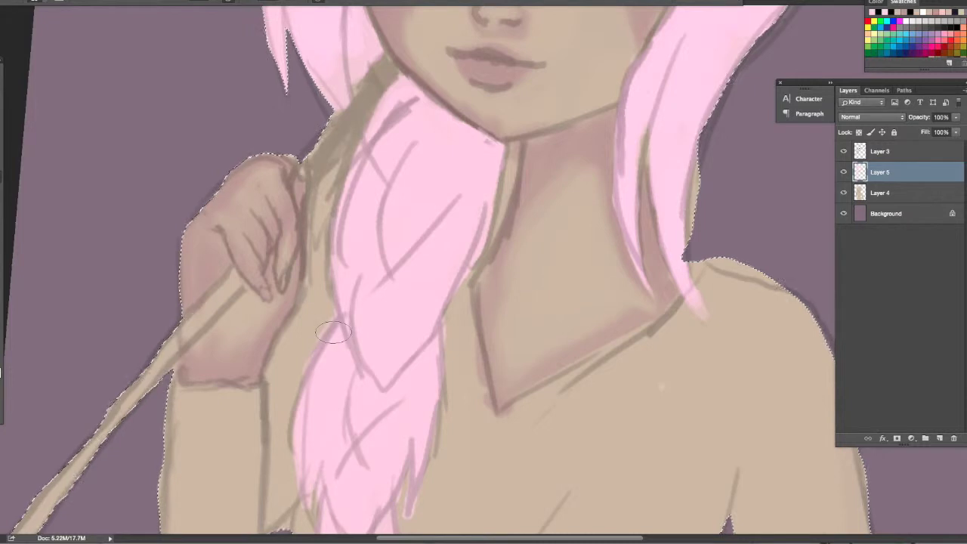
pyautogui.scroll(-10, 686, 211)
pyautogui.moveTo(357, 359); pyautogui.dragTo(364, 431)
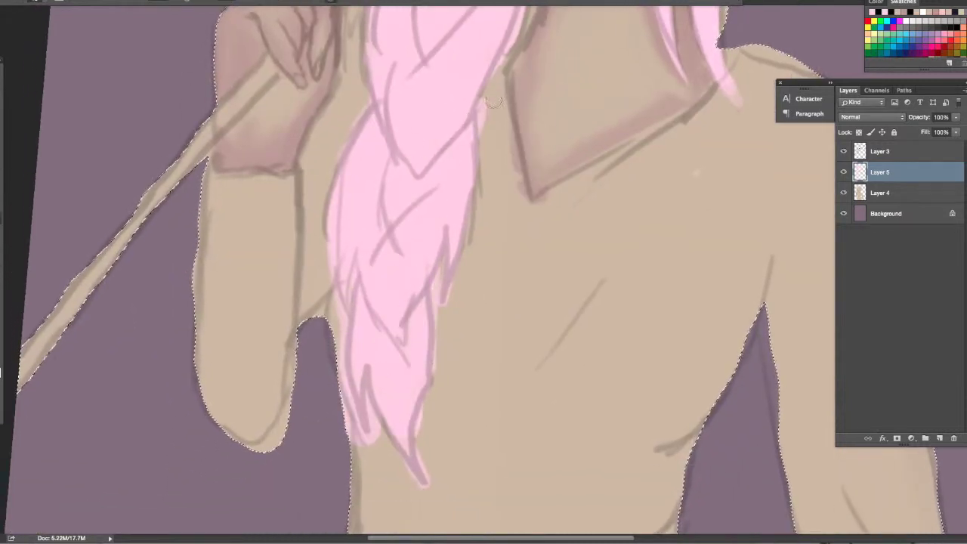
pyautogui.moveTo(333, 249)
pyautogui.mouseDown()
pyautogui.moveTo(342, 389)
pyautogui.moveTo(376, 442)
pyautogui.moveTo(427, 485)
pyautogui.mouseUp()
pyautogui.moveTo(376, 419); pyautogui.dragTo(378, 427)
pyautogui.moveTo(429, 391); pyautogui.dragTo(441, 293)
pyautogui.click(38, 2)
pyautogui.press('Return')
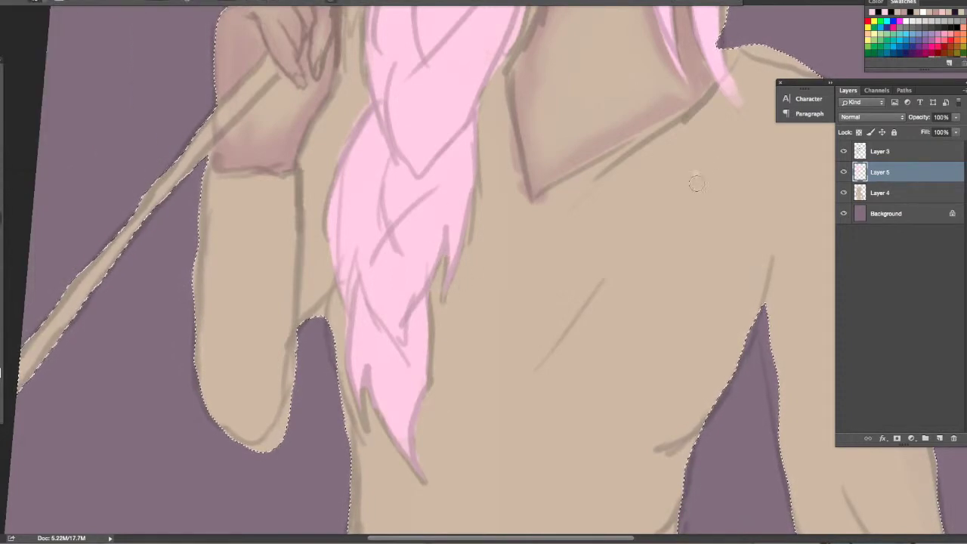
# - Clear the rough hatching beside the braid on Layer 3 and fill the stick held over the shoulder with black
pyautogui.click(901, 155)
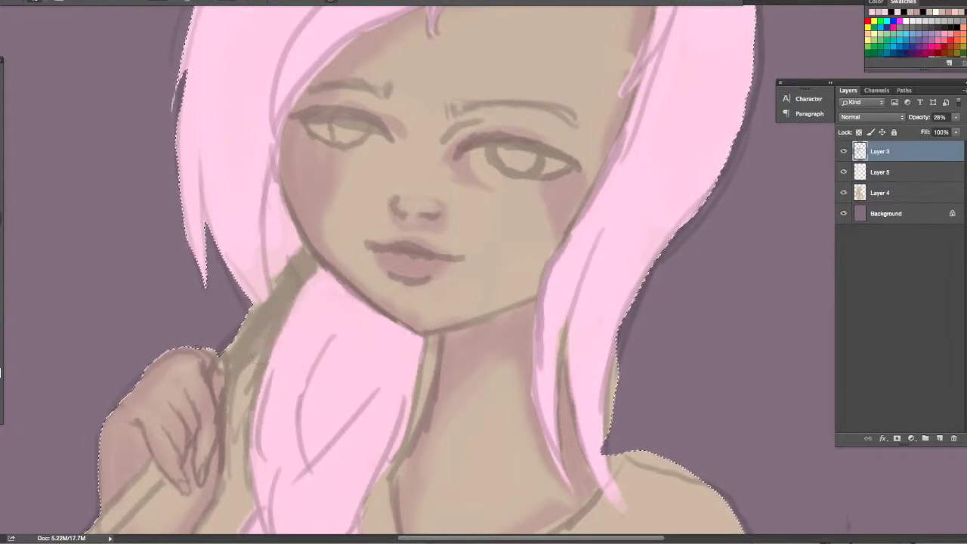
pyautogui.moveTo(294, 293); pyautogui.dragTo(251, 513)
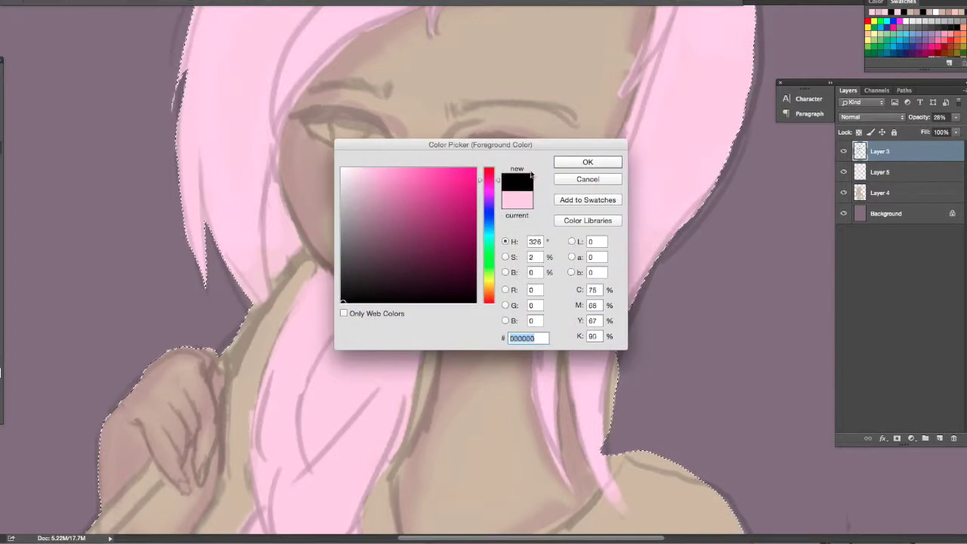
pyautogui.click(572, 162)
pyautogui.moveTo(280, 291); pyautogui.dragTo(227, 378)
pyautogui.moveTo(313, 249); pyautogui.dragTo(234, 377)
pyautogui.scroll(-5, 454, 302)
pyautogui.scroll(-2, 236, 233)
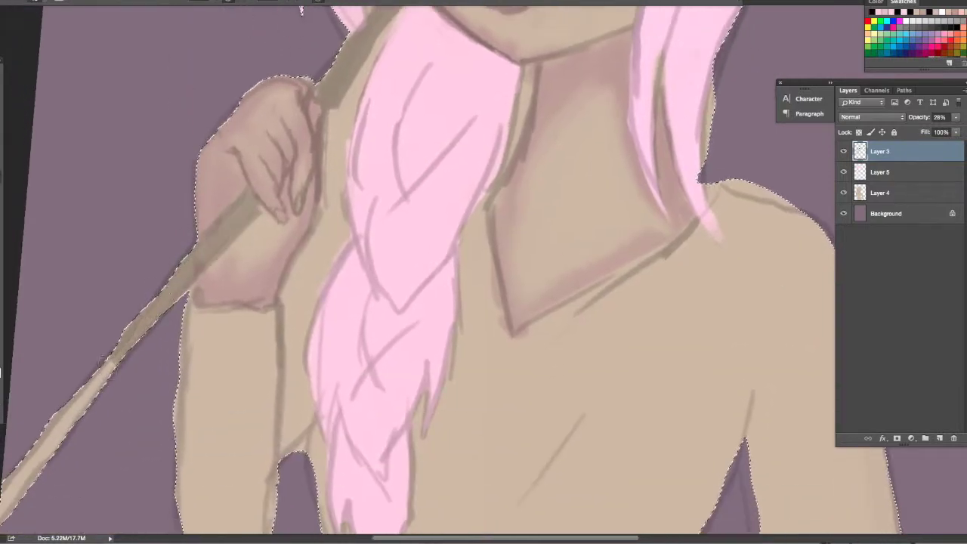
pyautogui.scroll(3, 519, 353)
pyautogui.hscroll(3, 519, 353)
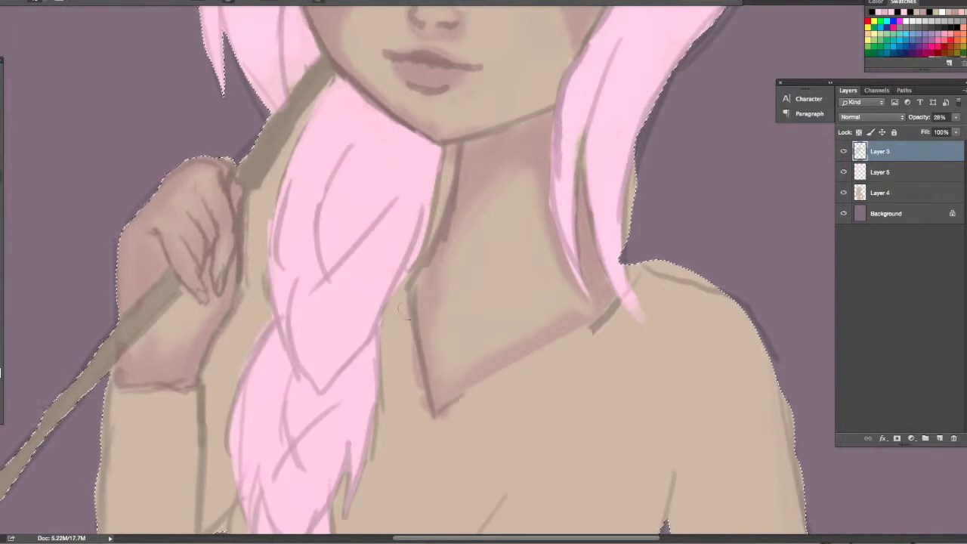
# - Redraw the V-neckline as a clean line on Layer 3 and outline the pink lock's tip at the shoulder
pyautogui.rightClick(552, 337)
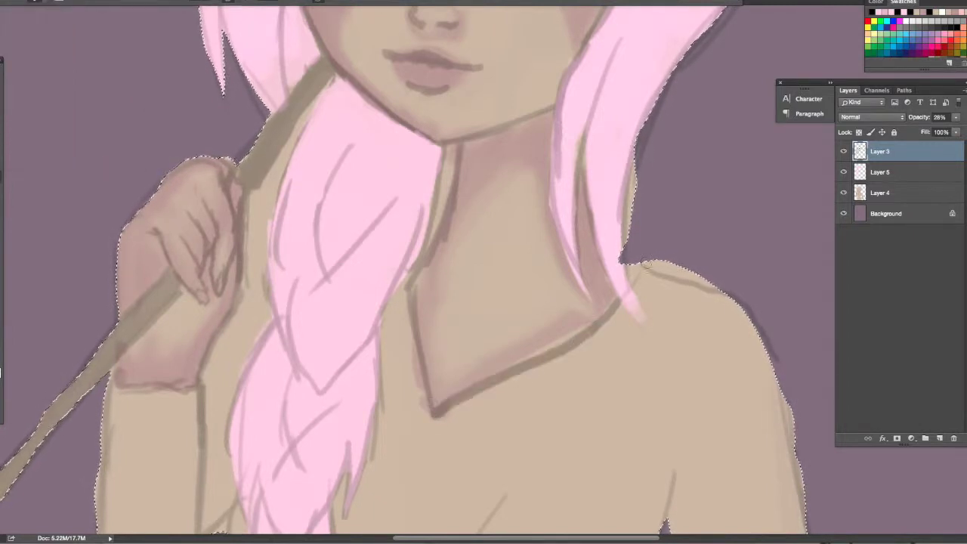
pyautogui.rightClick(23, 23)
pyautogui.click(624, 306)
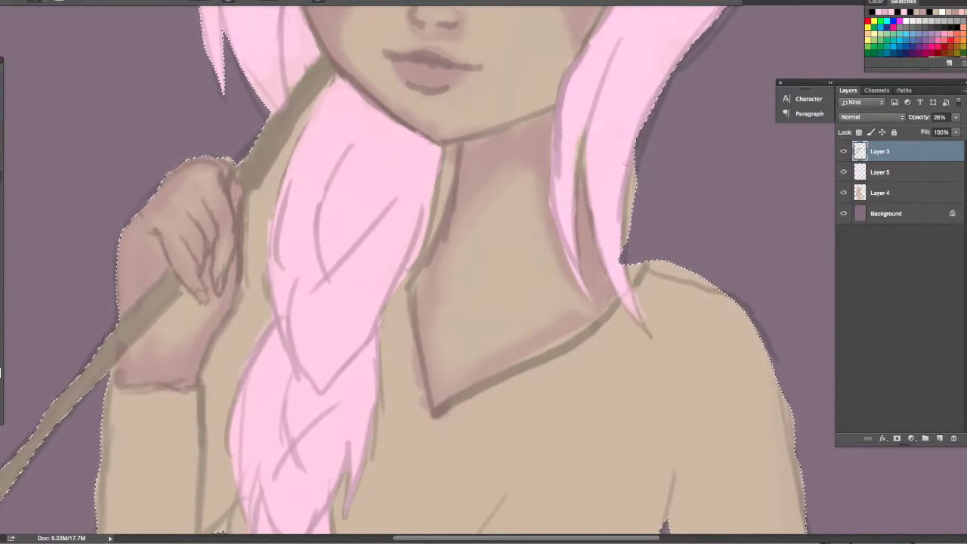
# - Shade the hair along the fringe and beside the face with darker mauve-pink strokes on Layer 5
pyautogui.click(565, 162)
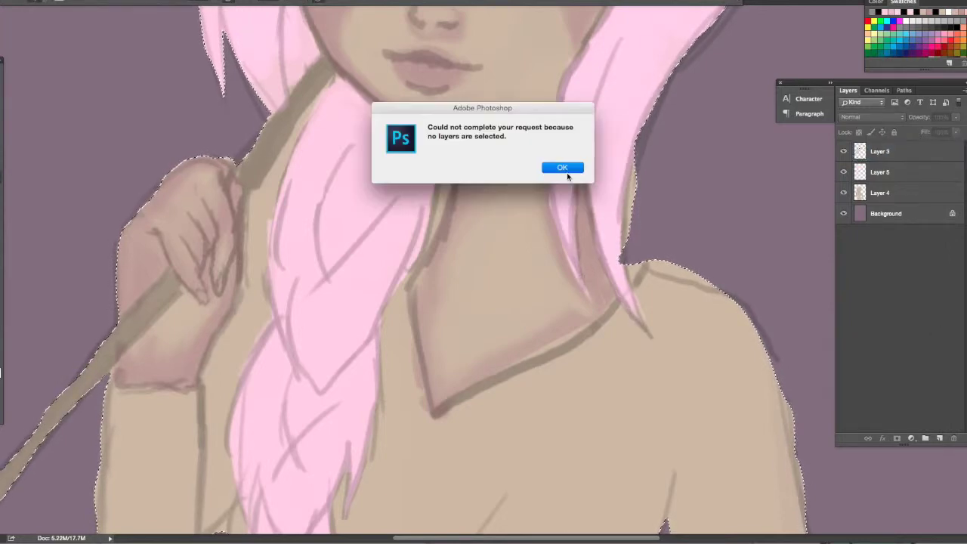
pyautogui.click(562, 166)
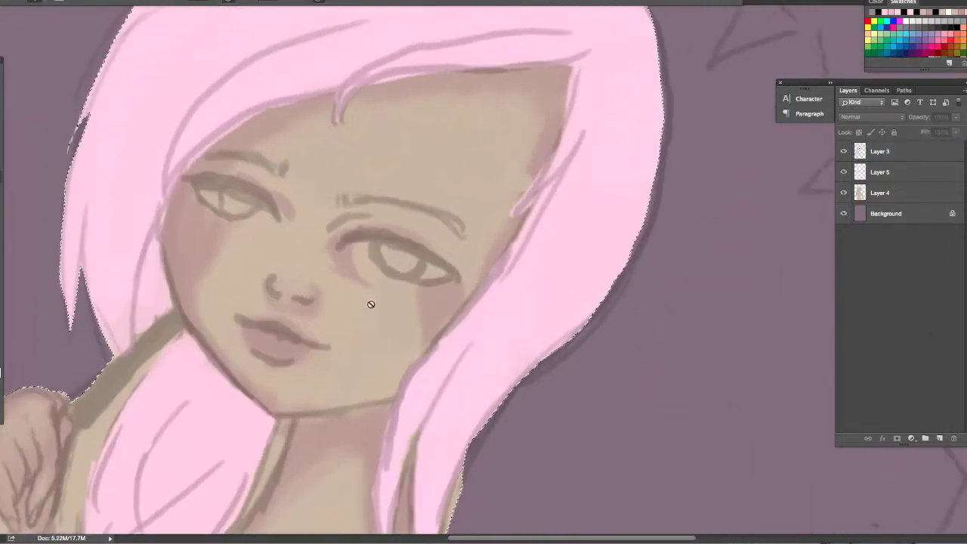
pyautogui.hotkey('ctrl', '-')
pyautogui.hotkey('ctrl', '-')
pyautogui.click(2, 168)
pyautogui.click(594, 164)
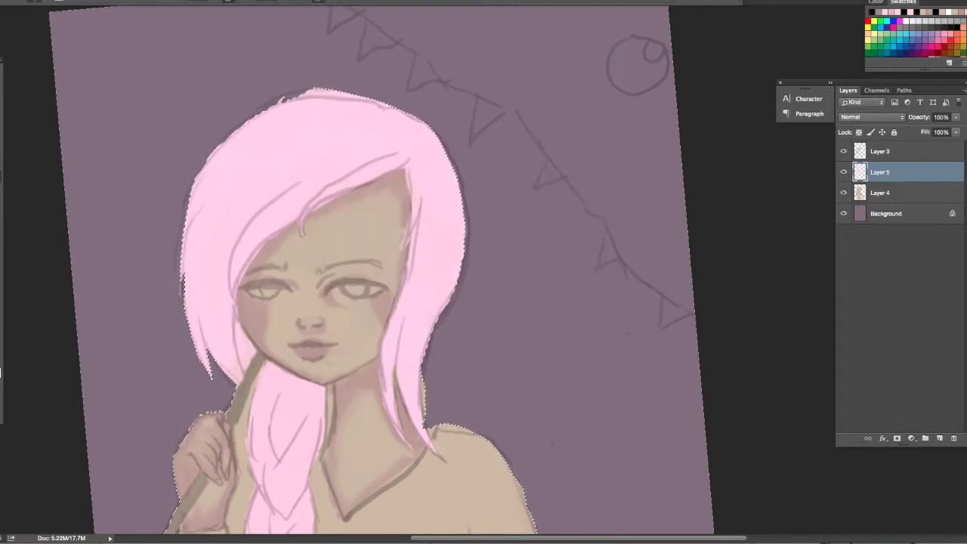
pyautogui.click(3, 168)
pyautogui.click(594, 164)
pyautogui.click(42, 1)
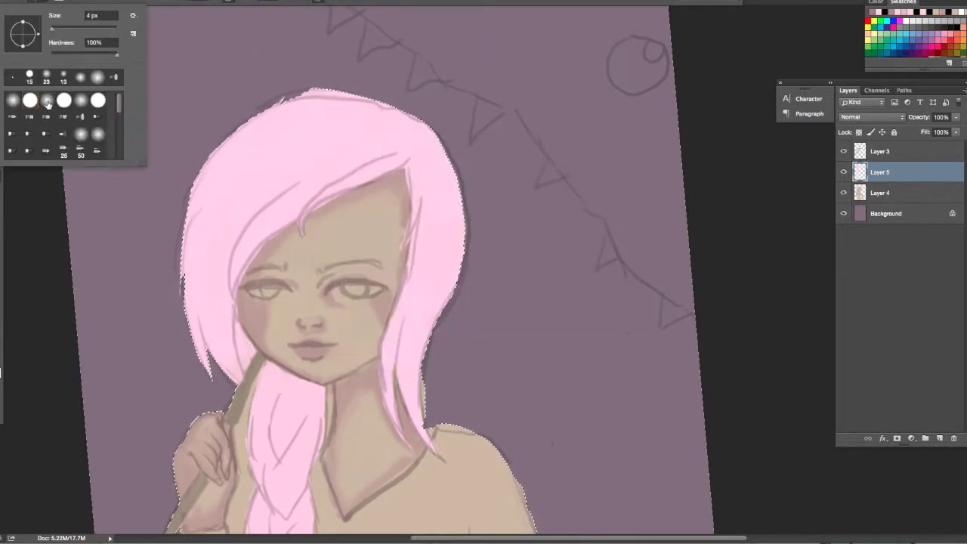
pyautogui.press('Return')
pyautogui.moveTo(386, 168); pyautogui.dragTo(269, 239)
pyautogui.moveTo(316, 195)
pyautogui.mouseDown()
pyautogui.moveTo(231, 312)
pyautogui.moveTo(289, 225)
pyautogui.mouseUp()
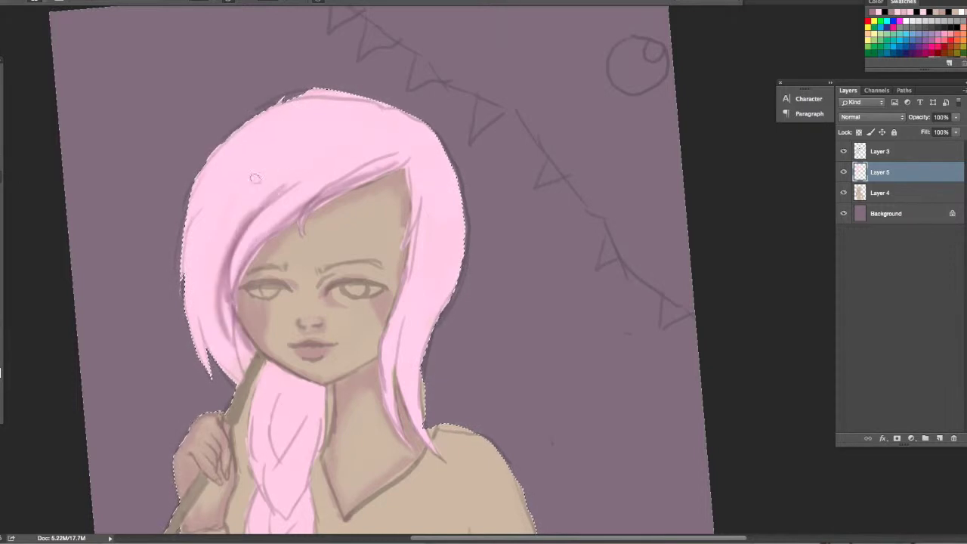
# - Add darker pink strand shading to the upper braid, the side locks and the crown on Layer 5
pyautogui.moveTo(285, 522)
pyautogui.mouseDown()
pyautogui.moveTo(315, 381)
pyautogui.moveTo(308, 452)
pyautogui.moveTo(298, 499)
pyautogui.mouseUp()
pyautogui.moveTo(306, 420); pyautogui.dragTo(272, 488)
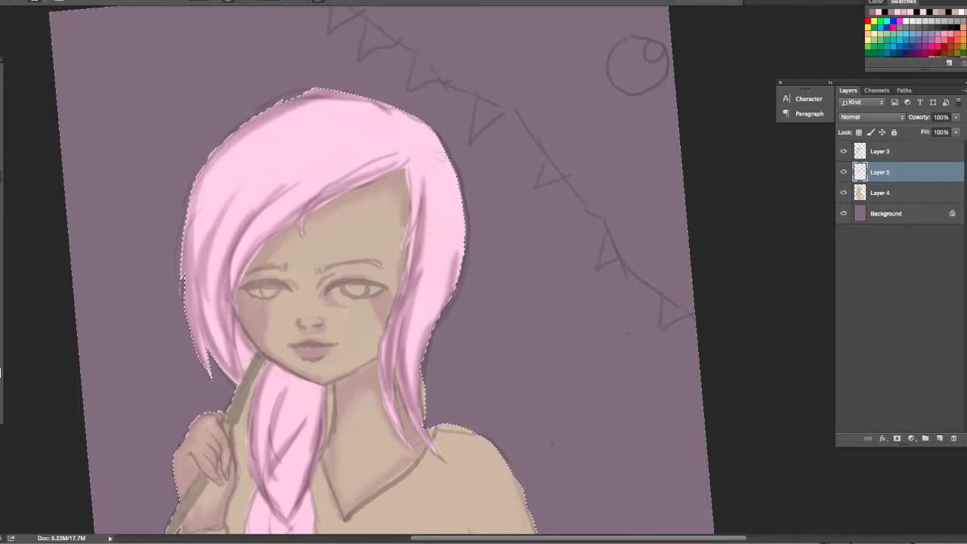
pyautogui.moveTo(378, 148); pyautogui.dragTo(236, 261)
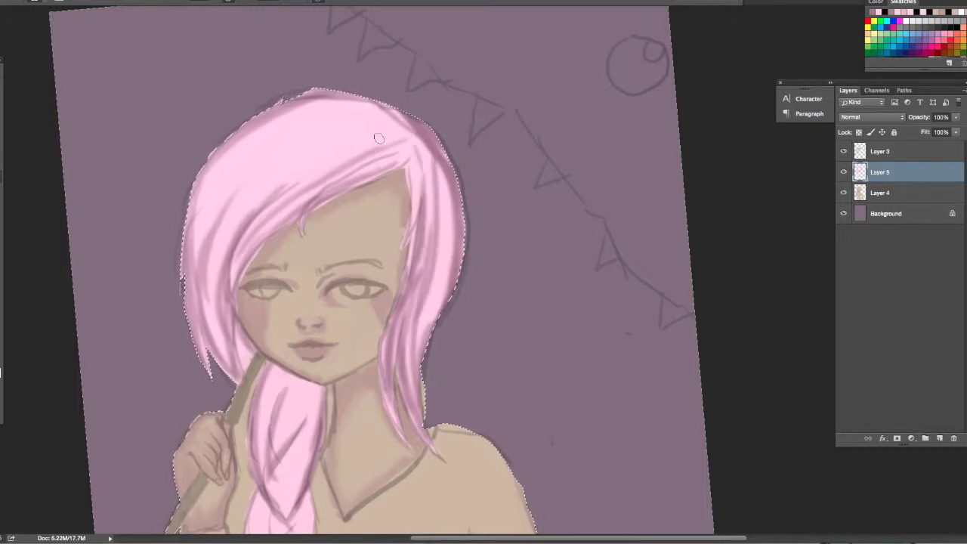
pyautogui.moveTo(269, 170); pyautogui.dragTo(243, 213)
pyautogui.moveTo(239, 219); pyautogui.dragTo(220, 269)
pyautogui.moveTo(335, 147); pyautogui.dragTo(336, 60)
# - Shade the braid sections down to the tip with darker pink strands on Layer 5
pyautogui.moveTo(310, 294); pyautogui.dragTo(306, 427)
pyautogui.moveTo(321, 378); pyautogui.dragTo(298, 439)
pyautogui.moveTo(525, 303); pyautogui.dragTo(532, 199)
pyautogui.moveTo(303, 310)
pyautogui.mouseDown()
pyautogui.moveTo(285, 342)
pyautogui.moveTo(325, 408)
pyautogui.mouseUp()
pyautogui.moveTo(330, 344); pyautogui.dragTo(337, 460)
pyautogui.moveTo(337, 415); pyautogui.dragTo(344, 475)
pyautogui.press('Escape')
# - Deepen the skin shadows along the face edge, around the eyes and under the fringe with reddish brown on Layer 4
pyautogui.click(962, 190)
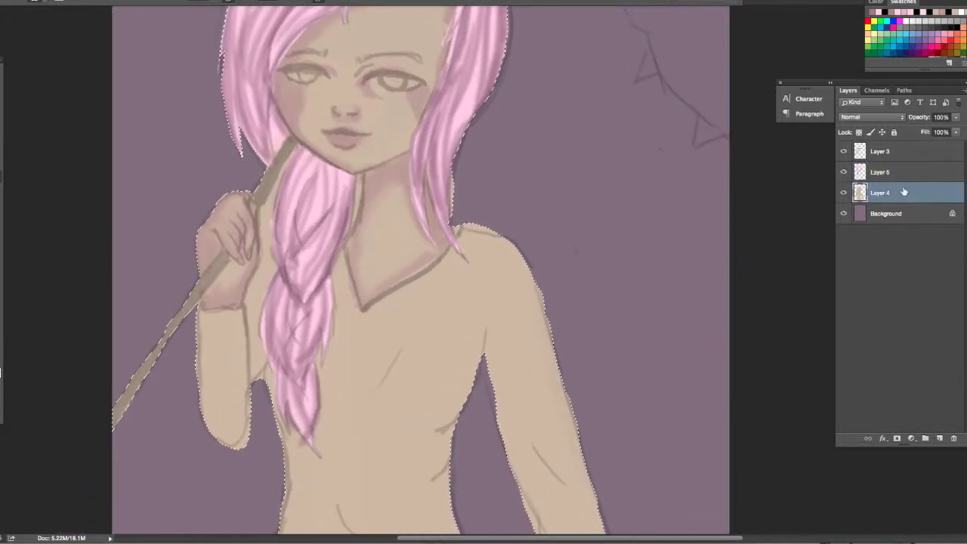
pyautogui.click(219, 219)
pyautogui.press('Return')
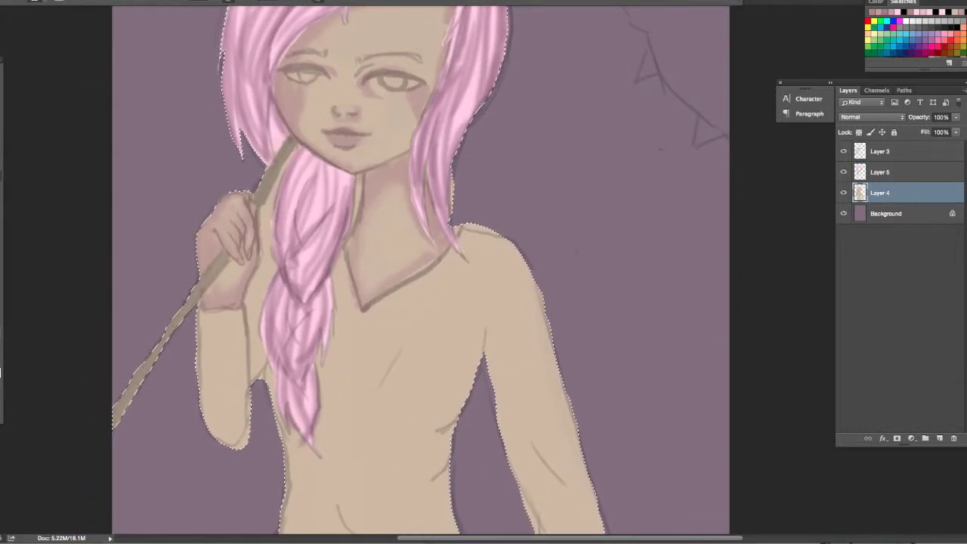
pyautogui.scroll(4, 370, 166)
pyautogui.moveTo(46, 181)
pyautogui.mouseDown()
pyautogui.moveTo(38, 318)
pyautogui.moveTo(143, 408)
pyautogui.mouseUp()
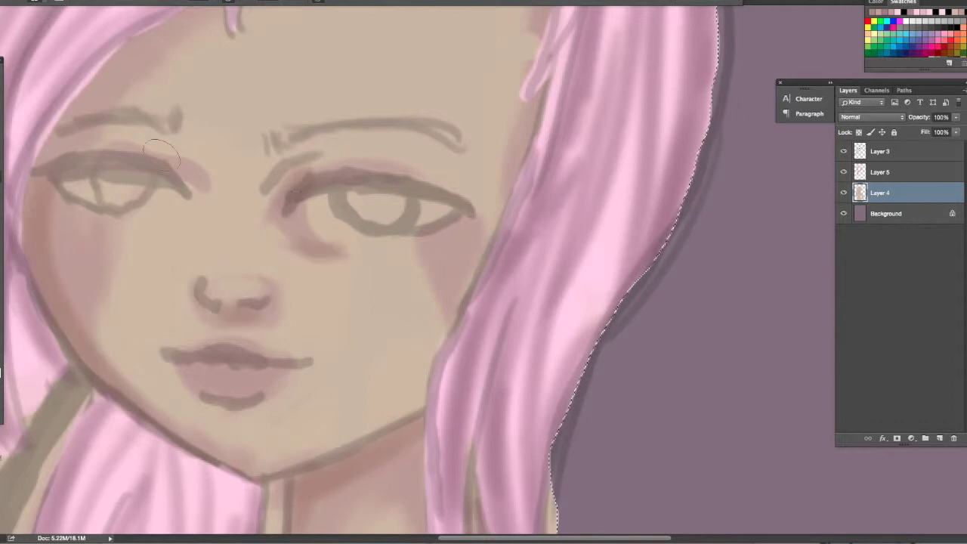
pyautogui.scroll(2, 457, 190)
pyautogui.scroll(4, 457, 191)
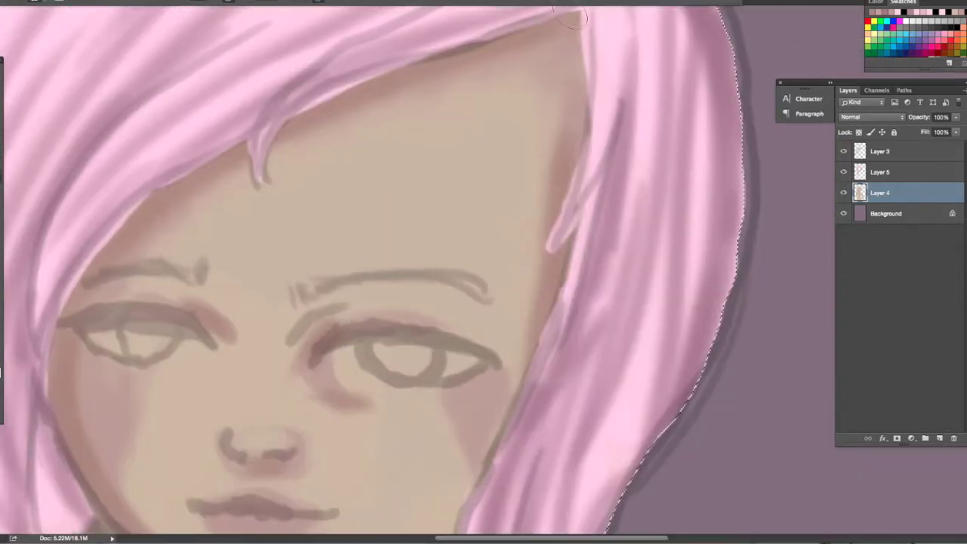
pyautogui.moveTo(571, 18); pyautogui.dragTo(578, 159)
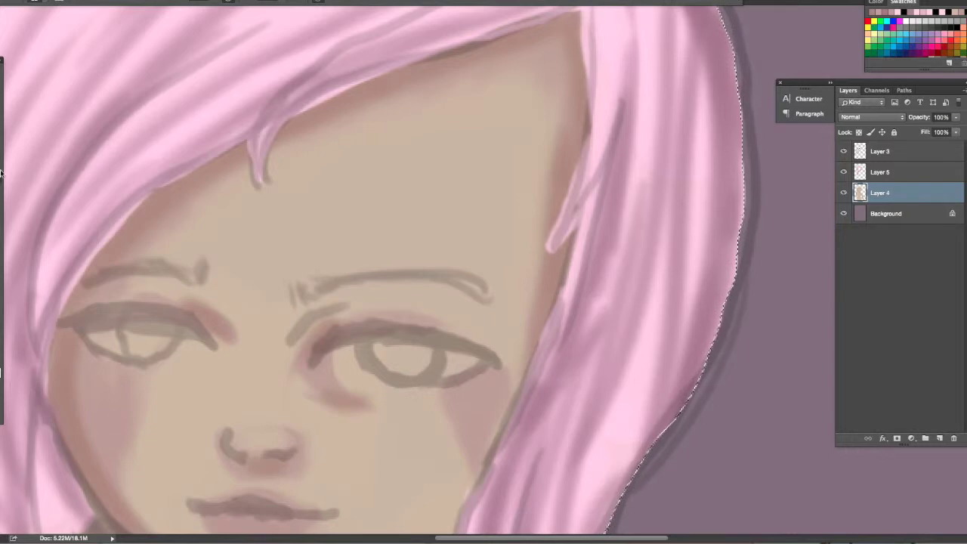
# - Outline the lids of both eyes in dark reddish brown on Layer 4 and add fine eyelashes
pyautogui.rightClick(53, 30)
pyautogui.press('Return')
pyautogui.moveTo(310, 364)
pyautogui.mouseDown()
pyautogui.moveTo(378, 327)
pyautogui.moveTo(437, 384)
pyautogui.moveTo(412, 389)
pyautogui.mouseUp()
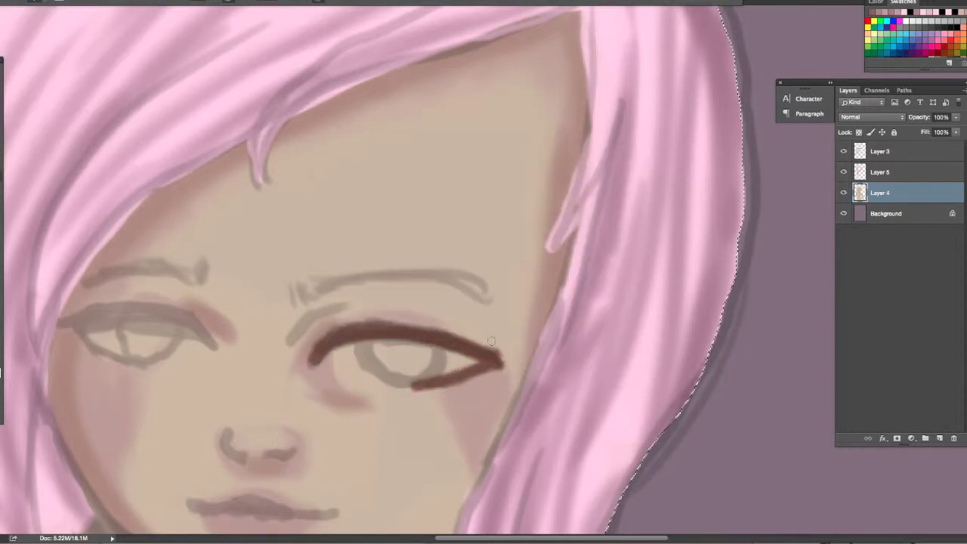
pyautogui.moveTo(75, 336)
pyautogui.mouseDown()
pyautogui.moveTo(214, 339)
pyautogui.moveTo(76, 334)
pyautogui.moveTo(134, 361)
pyautogui.mouseUp()
pyautogui.rightClick(179, 342)
pyautogui.press('Return')
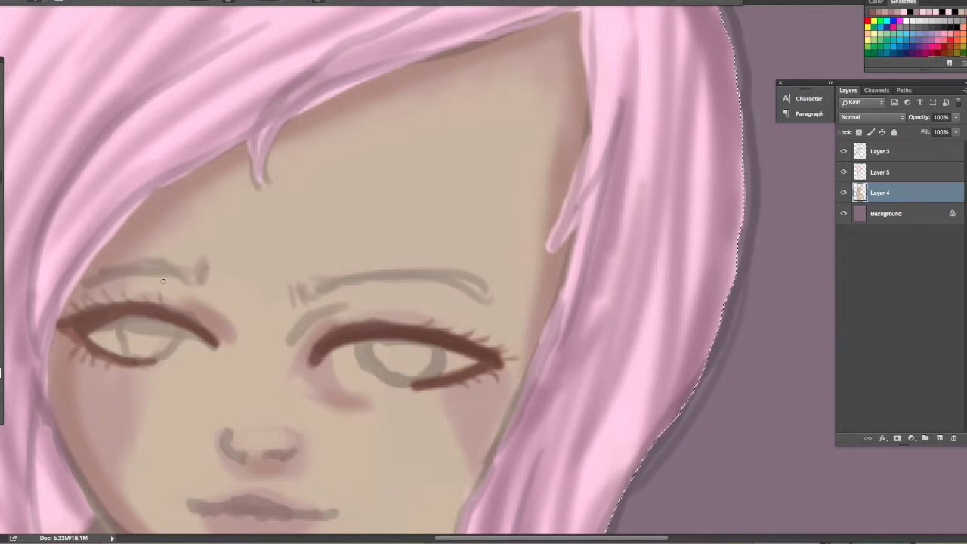
pyautogui.moveTo(348, 357); pyautogui.dragTo(367, 355)
pyautogui.hotkey('ctrl', 'z')
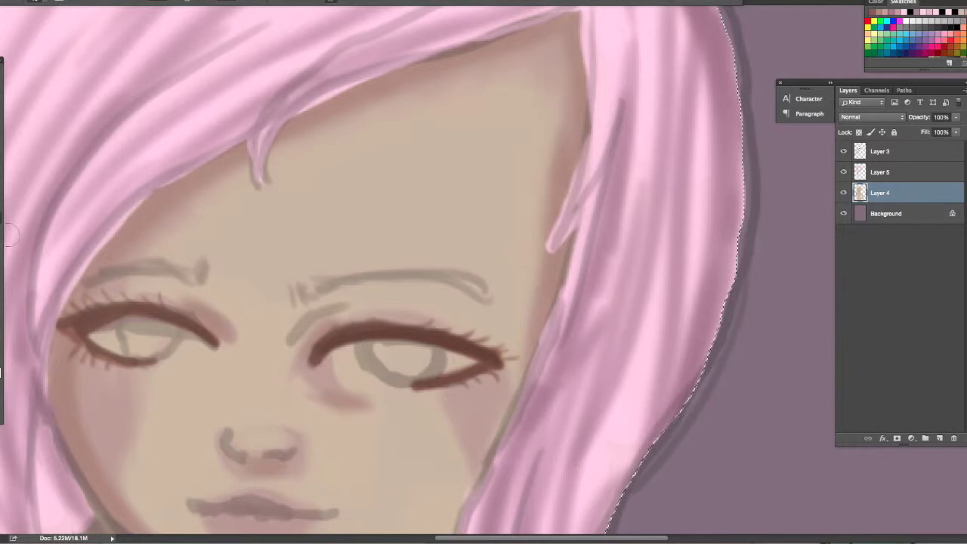
# - Fill the whites of both eyes with a very pale pink on Layer 4
pyautogui.press('Return')
pyautogui.moveTo(323, 359)
pyautogui.mouseDown()
pyautogui.moveTo(461, 374)
pyautogui.moveTo(345, 343)
pyautogui.moveTo(446, 354)
pyautogui.moveTo(422, 373)
pyautogui.mouseUp()
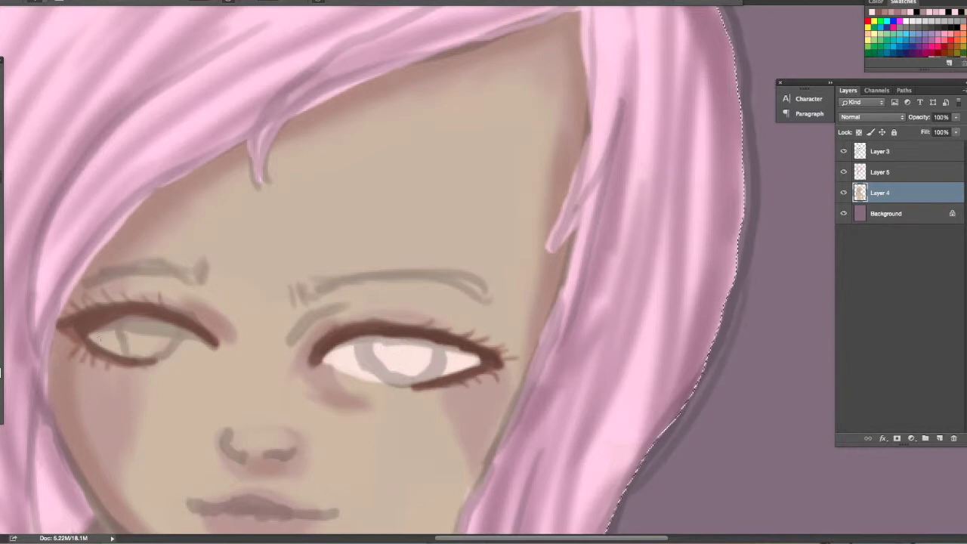
pyautogui.moveTo(98, 339); pyautogui.dragTo(176, 354)
pyautogui.moveTo(98, 331)
pyautogui.mouseDown()
pyautogui.moveTo(193, 337)
pyautogui.moveTo(123, 343)
pyautogui.mouseUp()
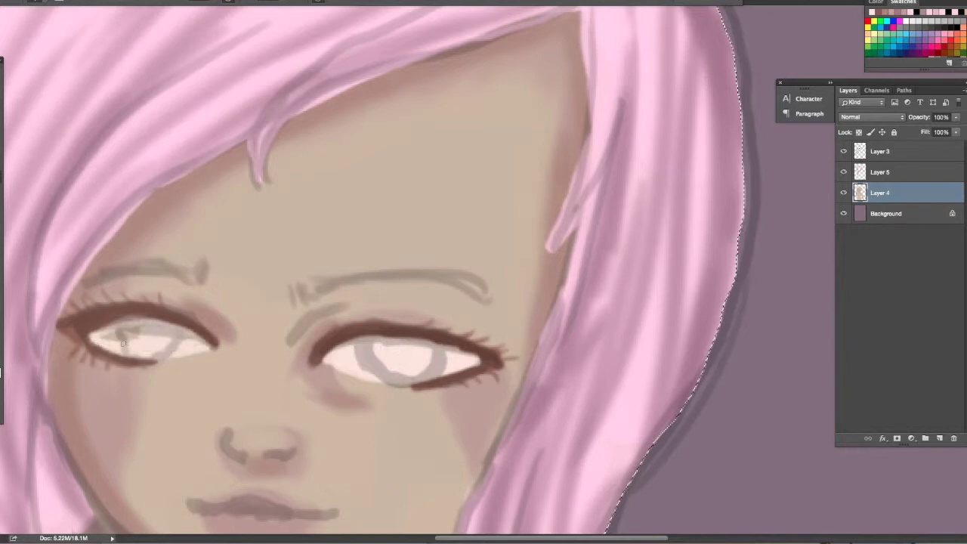
# - Try lighter pink blush strokes on both cheeks and undo them
pyautogui.click(585, 160)
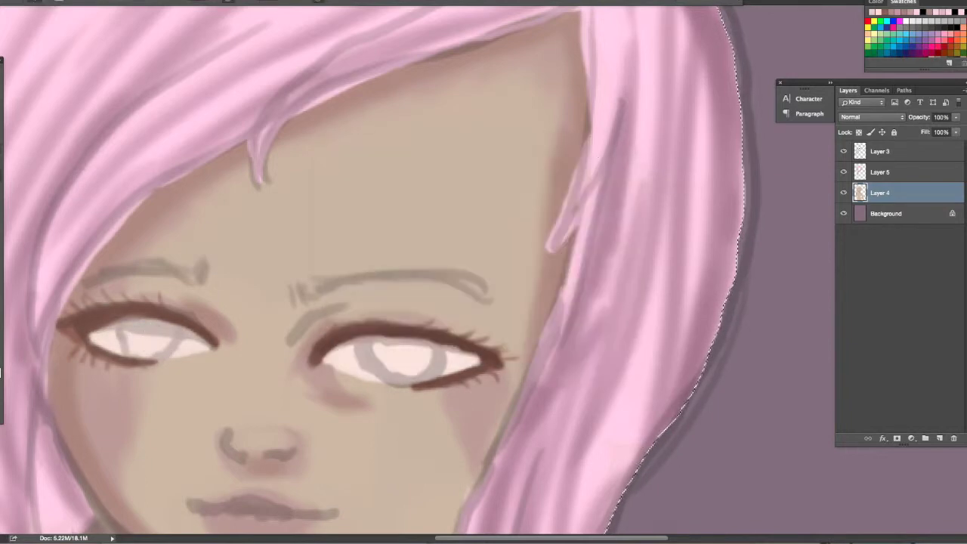
pyautogui.moveTo(133, 406); pyautogui.dragTo(121, 389)
pyautogui.moveTo(445, 412)
pyautogui.mouseDown()
pyautogui.moveTo(471, 438)
pyautogui.moveTo(487, 414)
pyautogui.mouseUp()
pyautogui.moveTo(132, 446); pyautogui.dragTo(119, 457)
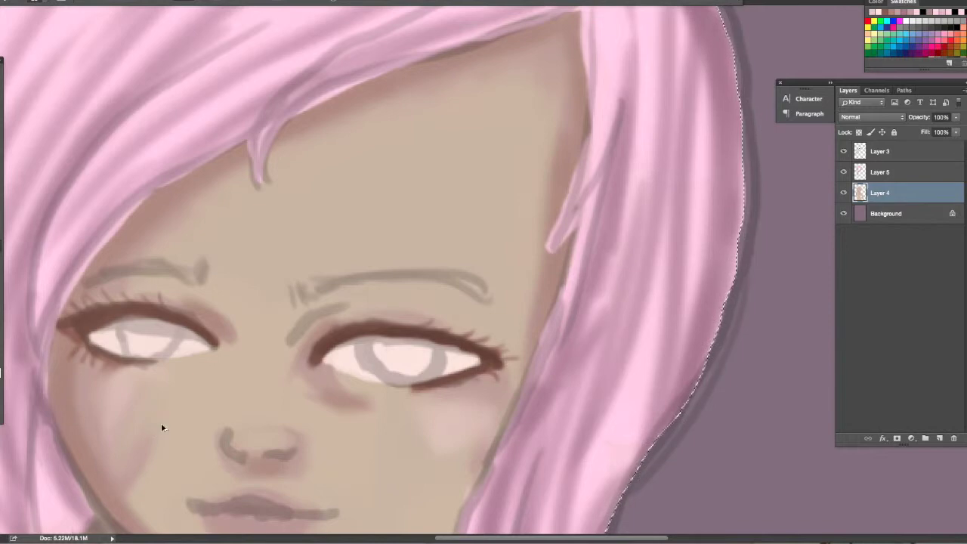
pyautogui.hotkey('ctrl', 'alt', 'z')
pyautogui.hotkey('ctrl', 'alt', 'z')
pyautogui.hotkey('ctrl', 'alt', 'z')
pyautogui.hotkey('ctrl', 'alt', 'z')
pyautogui.hotkey('ctrl', 'shift', 'z')
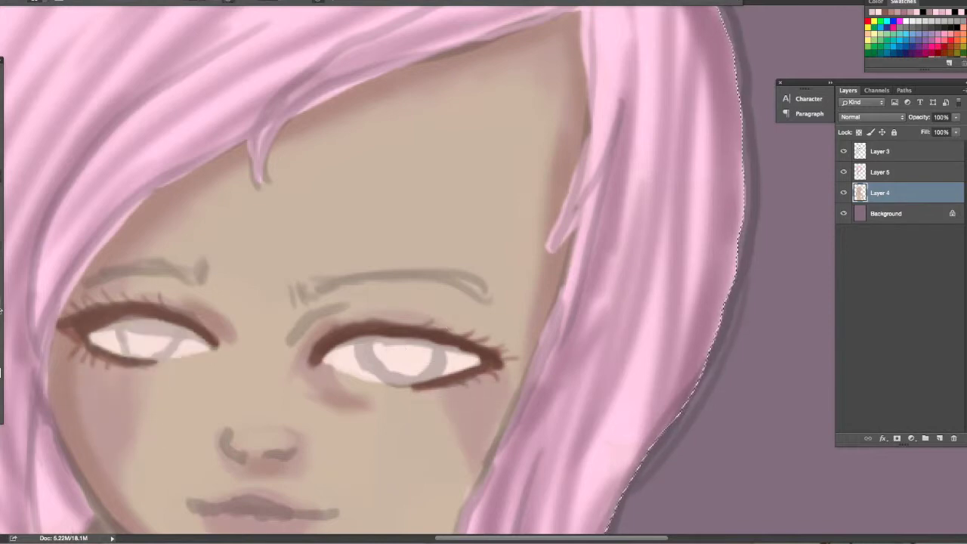
# - Soften and widen the mauve shadow beneath the larger eye on Layer 4
pyautogui.moveTo(327, 388); pyautogui.dragTo(362, 382)
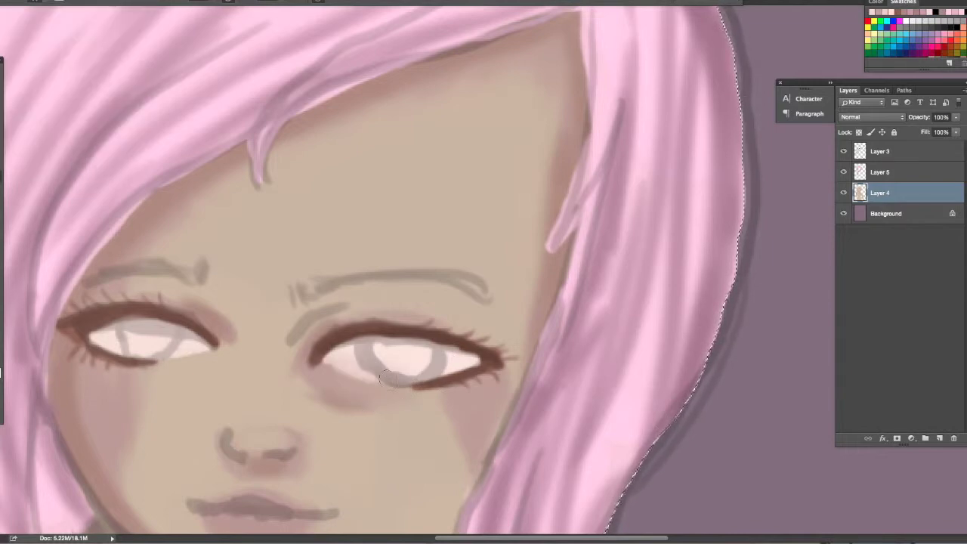
pyautogui.scroll(2, 388, 347)
pyautogui.scroll(-3, 393, 277)
pyautogui.hscroll(-2, 393, 276)
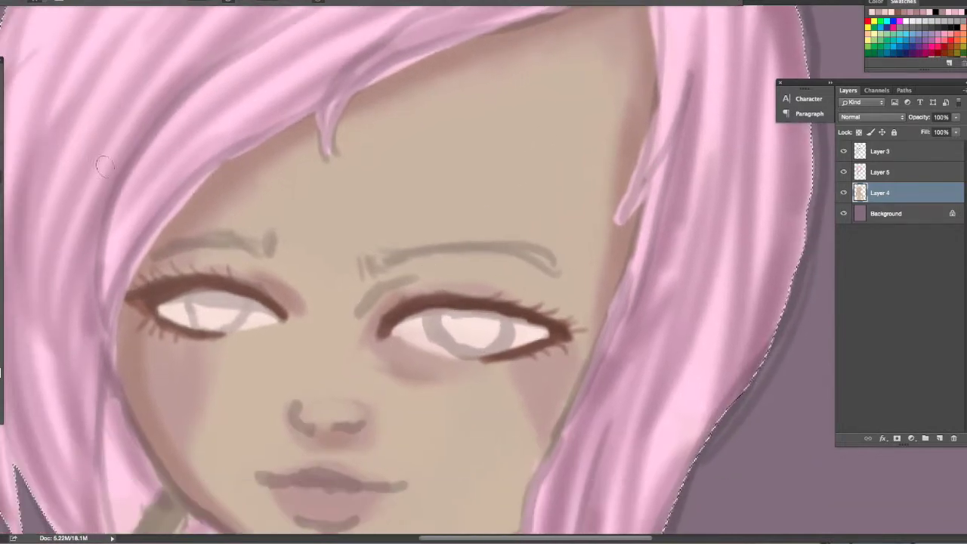
# - Paint both eyebrows in pinkish purple on Layer 5, following the sketch and darkening them with short strokes
pyautogui.hotkey('alt', ']')
pyautogui.rightClick(7, 9)
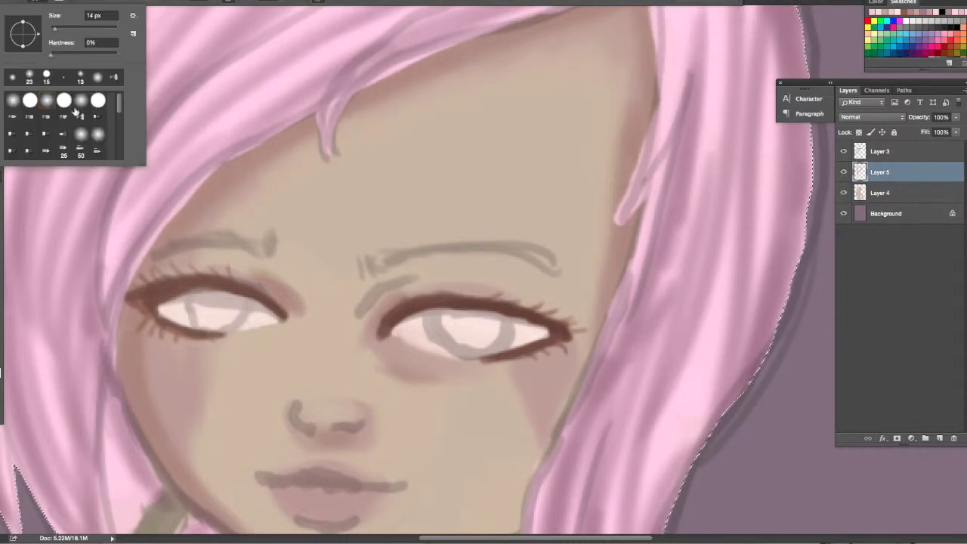
pyautogui.press('Return')
pyautogui.moveTo(397, 256)
pyautogui.mouseDown()
pyautogui.moveTo(483, 249)
pyautogui.moveTo(558, 263)
pyautogui.mouseUp()
pyautogui.moveTo(363, 257)
pyautogui.mouseDown()
pyautogui.moveTo(463, 251)
pyautogui.moveTo(556, 261)
pyautogui.mouseUp()
pyautogui.moveTo(236, 251)
pyautogui.mouseDown()
pyautogui.moveTo(198, 237)
pyautogui.moveTo(151, 249)
pyautogui.mouseUp()
pyautogui.click(2, 372)
pyautogui.press('Return')
pyautogui.moveTo(374, 269)
pyautogui.mouseDown()
pyautogui.moveTo(510, 249)
pyautogui.moveTo(454, 241)
pyautogui.moveTo(531, 256)
pyautogui.moveTo(563, 273)
pyautogui.mouseUp()
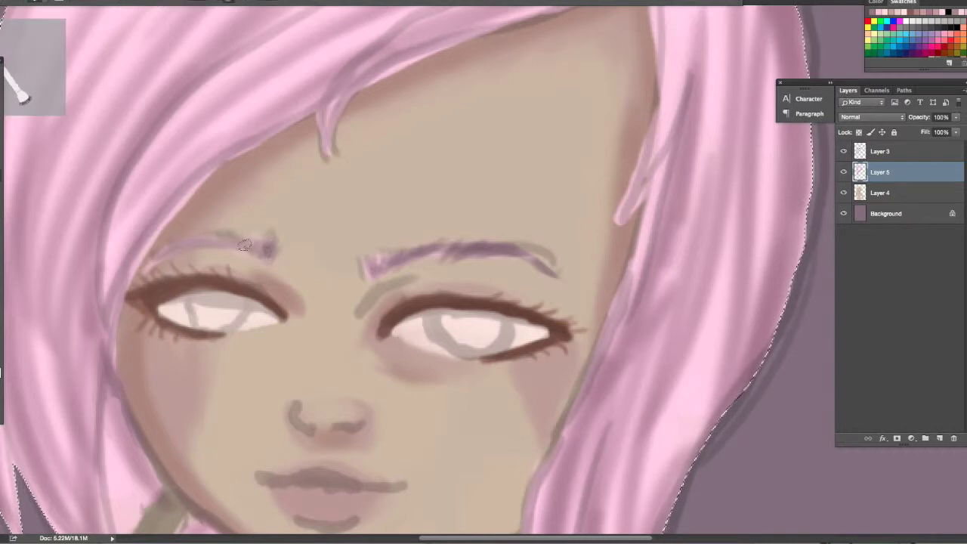
pyautogui.moveTo(253, 256)
pyautogui.mouseDown()
pyautogui.moveTo(223, 238)
pyautogui.moveTo(149, 261)
pyautogui.mouseUp()
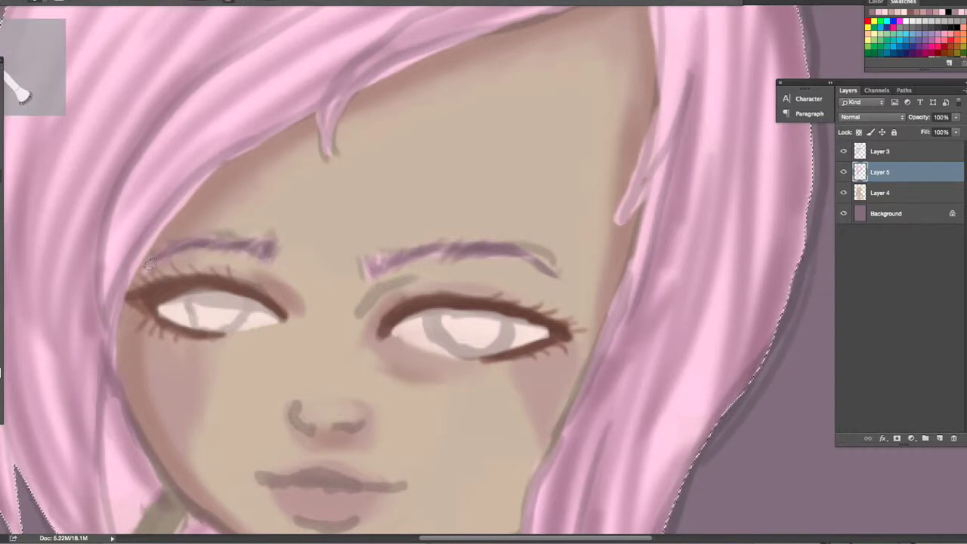
# - Try fanned bristle-brush eyelashes on both eyes on Layer 4 and undo them
pyautogui.hotkey('alt', '[')
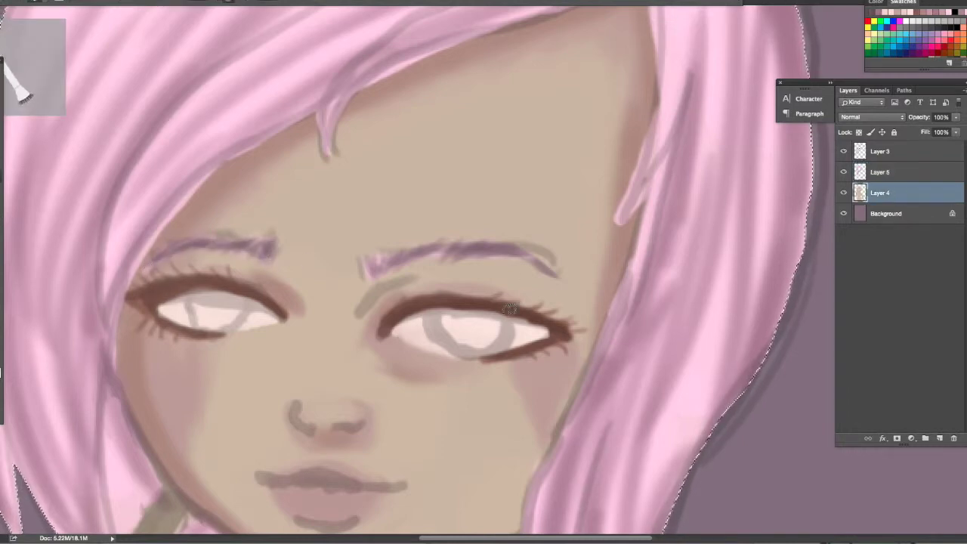
pyautogui.moveTo(160, 278); pyautogui.dragTo(154, 261)
pyautogui.moveTo(185, 273)
pyautogui.mouseDown()
pyautogui.moveTo(181, 254)
pyautogui.moveTo(212, 253)
pyautogui.mouseUp()
pyautogui.moveTo(234, 274); pyautogui.dragTo(239, 249)
pyautogui.rightClick(170, 90)
pyautogui.click(63, 35)
pyautogui.moveTo(544, 349)
pyautogui.mouseDown()
pyautogui.moveTo(565, 352)
pyautogui.moveTo(582, 371)
pyautogui.mouseUp()
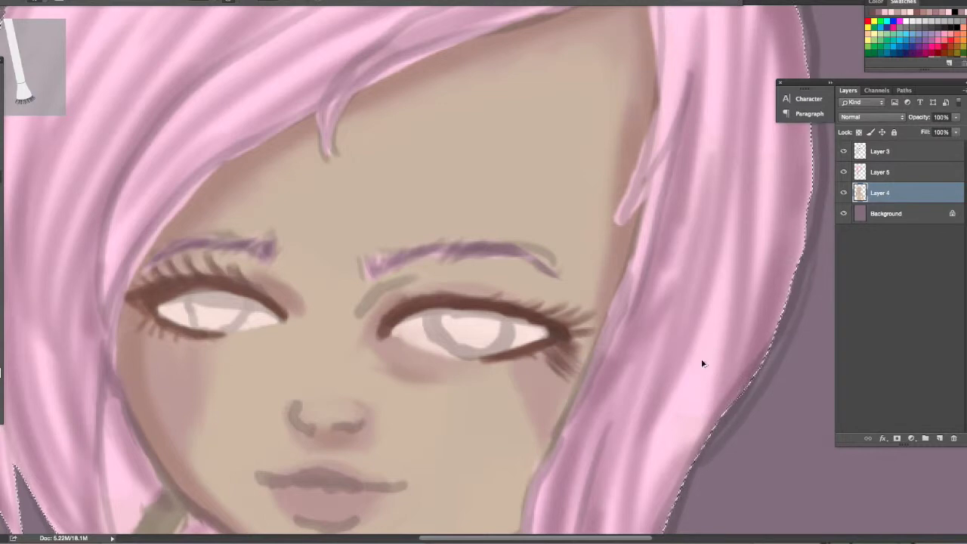
pyautogui.hotkey('ctrl', 'alt', 'z')
pyautogui.hotkey('ctrl', 'alt', 'z')
pyautogui.hotkey('ctrl', 'alt', 'z')
pyautogui.hotkey('ctrl', 'alt', 'z')
pyautogui.hotkey('ctrl', 'alt', 'z')
pyautogui.hotkey('ctrl', 'alt', 'z')
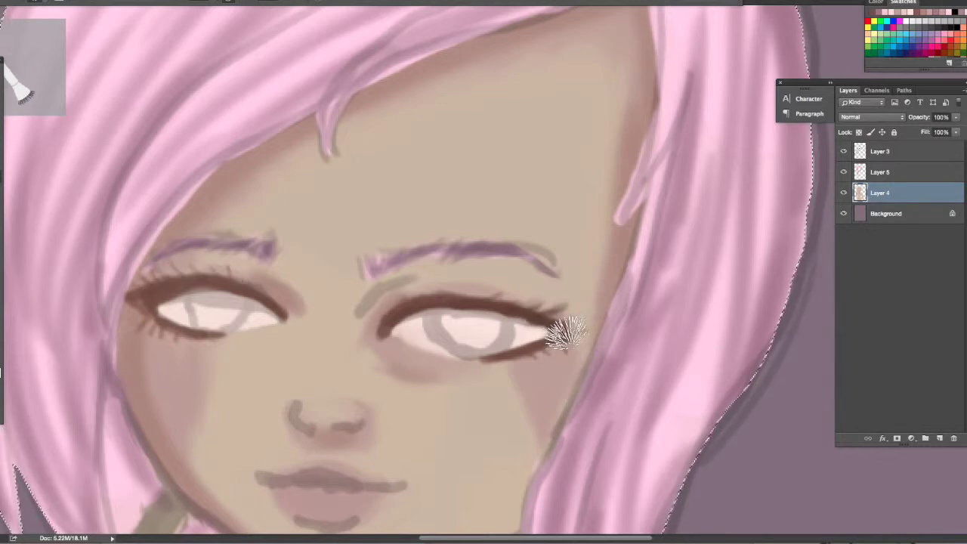
# - Thicken the upper eyelashes of both eyes with dark brown bristle-brush strokes on Layer 4
pyautogui.rightClick(170, 90)
pyautogui.click(30, 34)
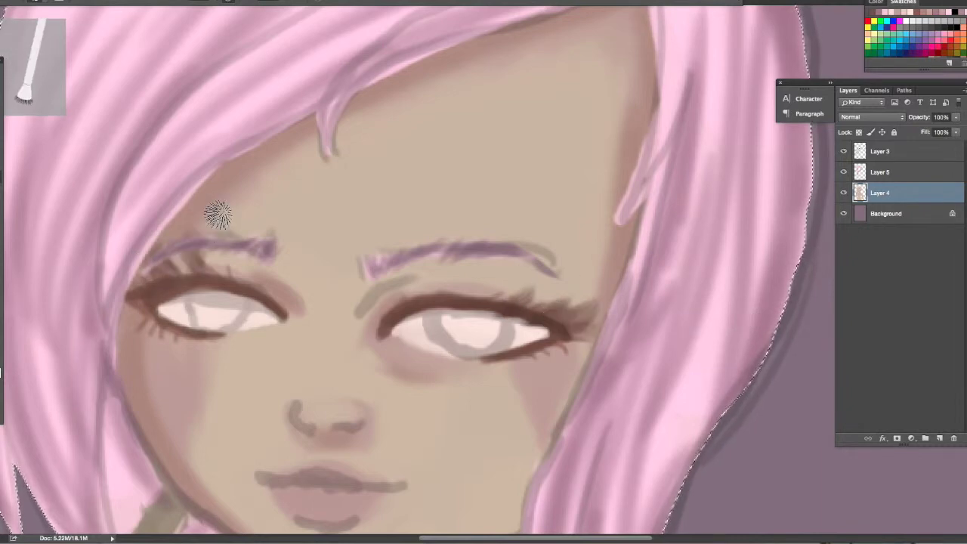
pyautogui.hotkey('ctrl', '0')
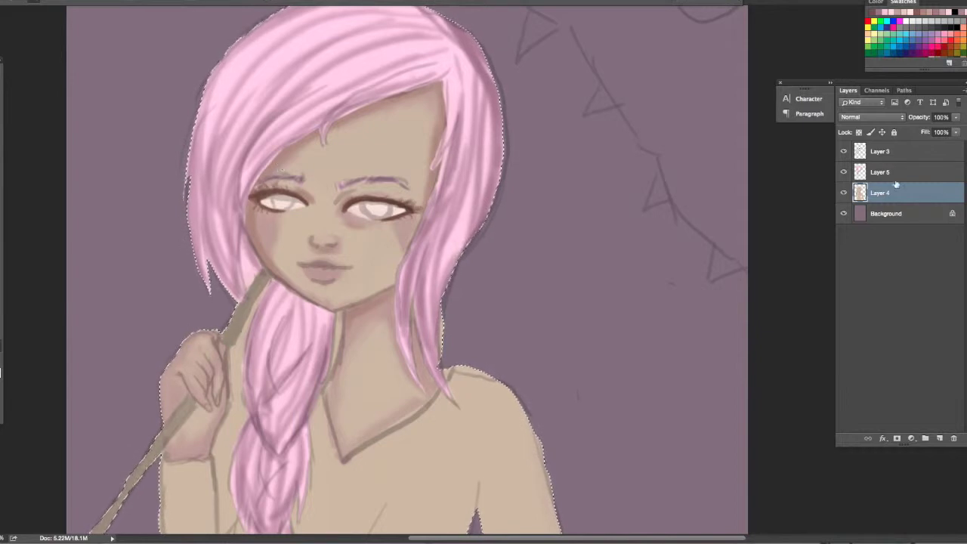
# - Color the lips coral pink on Layer 5 and add small light highlights on the lower lip
pyautogui.hotkey('alt', ']')
pyautogui.press('Escape')
pyautogui.scroll(5, 292, 205)
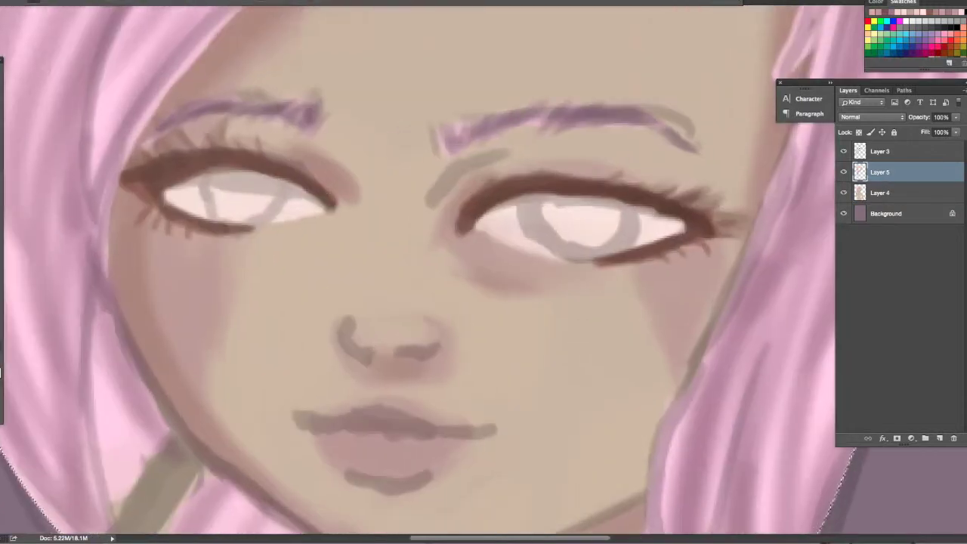
pyautogui.rightClick(11, 75)
pyautogui.moveTo(355, 434)
pyautogui.mouseDown()
pyautogui.moveTo(385, 454)
pyautogui.moveTo(414, 437)
pyautogui.moveTo(410, 445)
pyautogui.mouseUp()
pyautogui.rightClick(11, 76)
pyautogui.press('Escape')
pyautogui.press('Return')
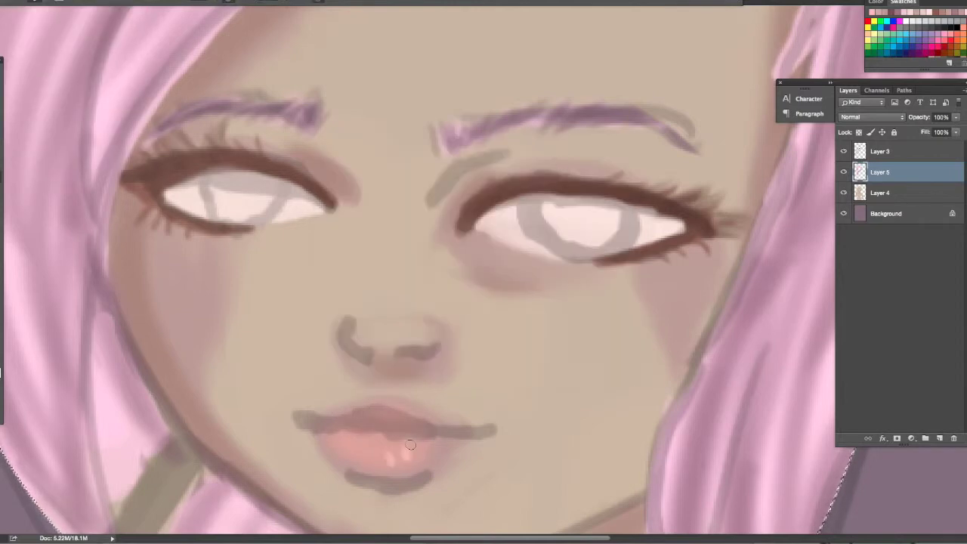
pyautogui.moveTo(412, 411); pyautogui.dragTo(421, 396)
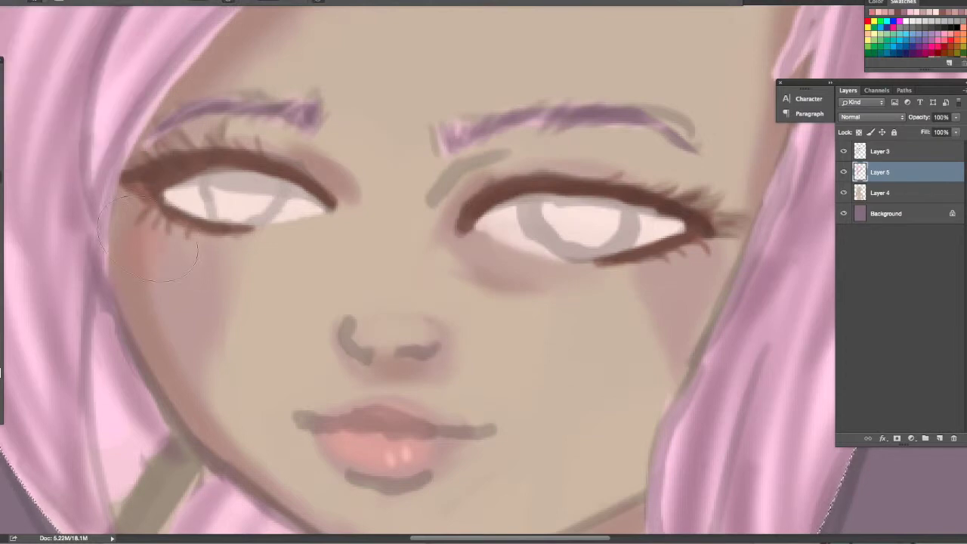
# - Brush coral blush onto both cheeks on Layer 5 and undo the last strokes to keep it faint
pyautogui.moveTo(132, 242); pyautogui.dragTo(155, 268)
pyautogui.moveTo(688, 261); pyautogui.dragTo(706, 303)
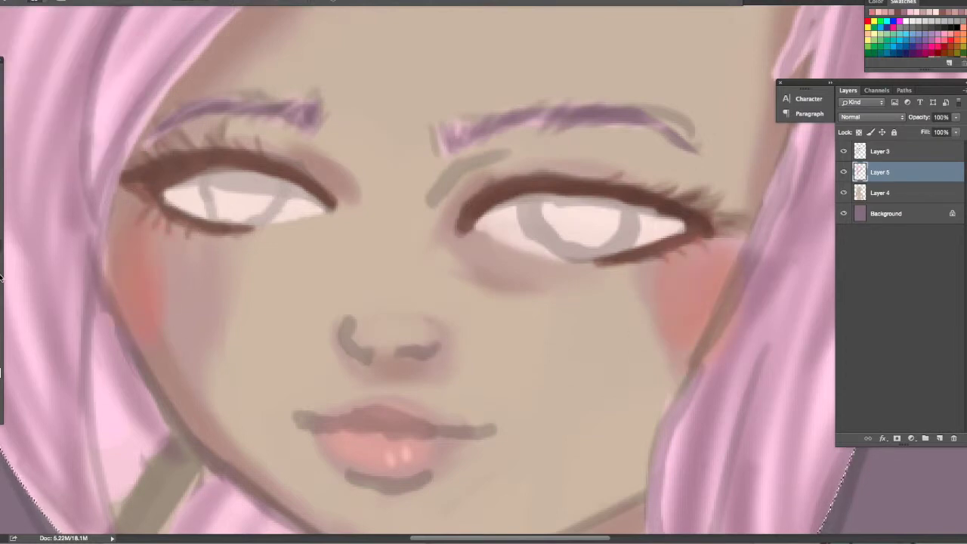
pyautogui.hotkey('ctrl', '0')
pyautogui.hotkey('ctrl', '+')
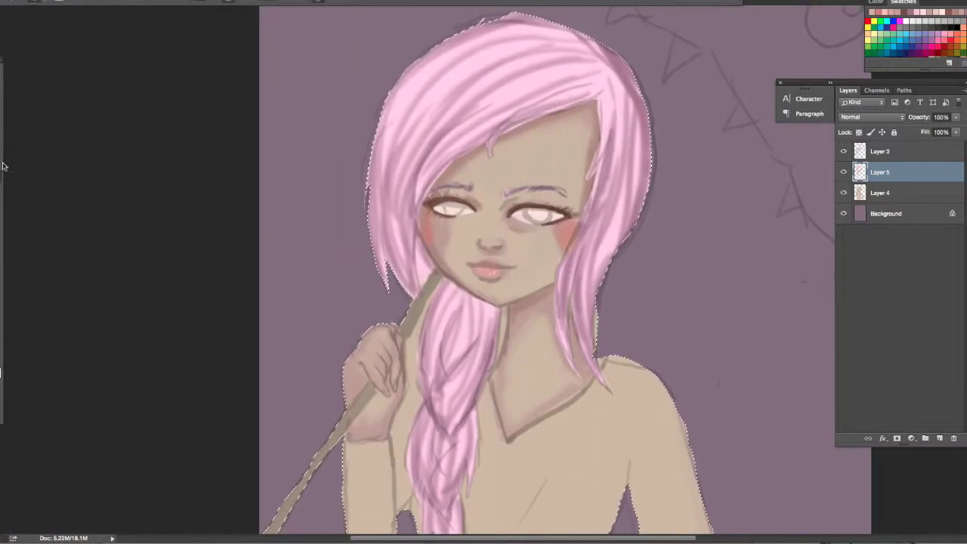
pyautogui.hotkey('ctrl', 'alt', 'z')
pyautogui.hotkey('ctrl', 'alt', 'z')
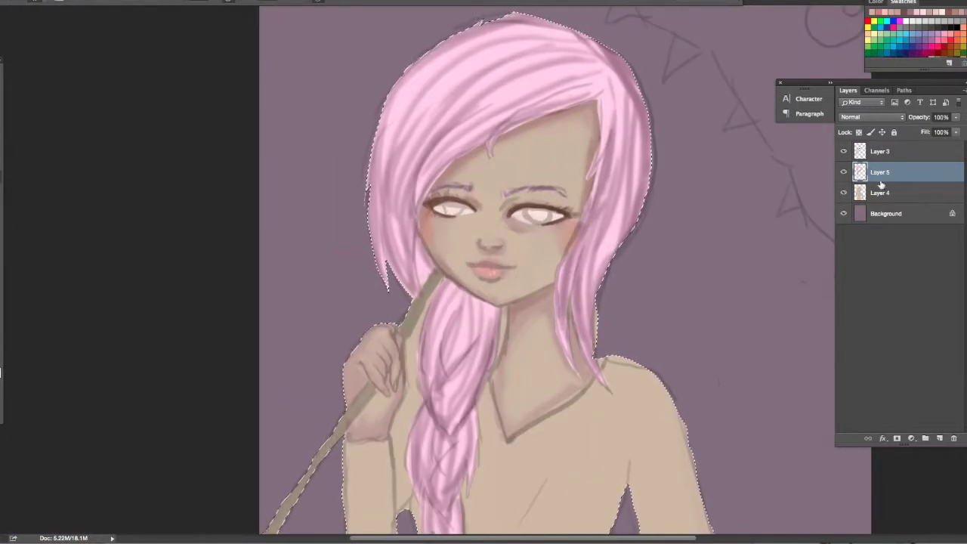
# - Add darker pink strand strokes to the loose hair beside the larger eye on Layer 5
pyautogui.hscroll(-5, 748, 303)
pyautogui.hscroll(10, 549, 296)
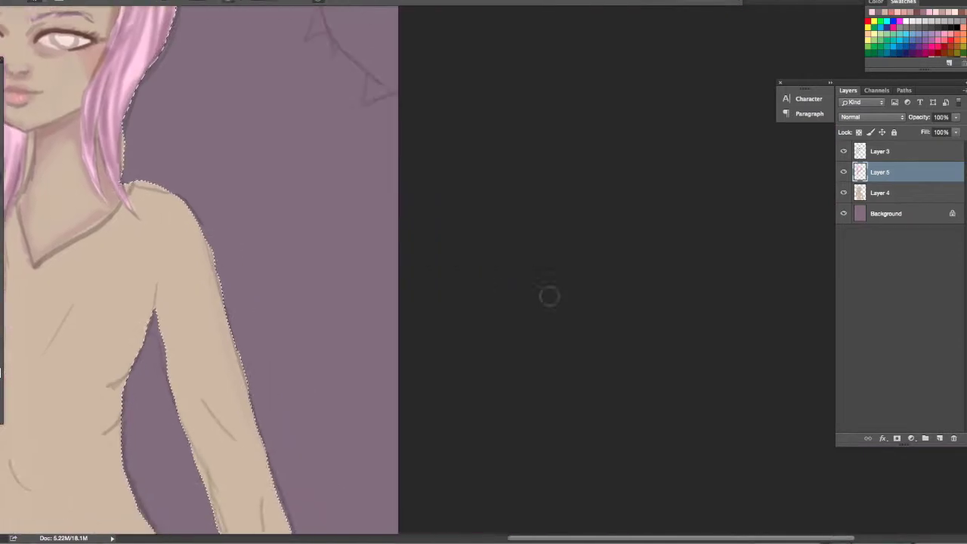
pyautogui.scroll(5, 549, 296)
pyautogui.hscroll(-6, 464, 401)
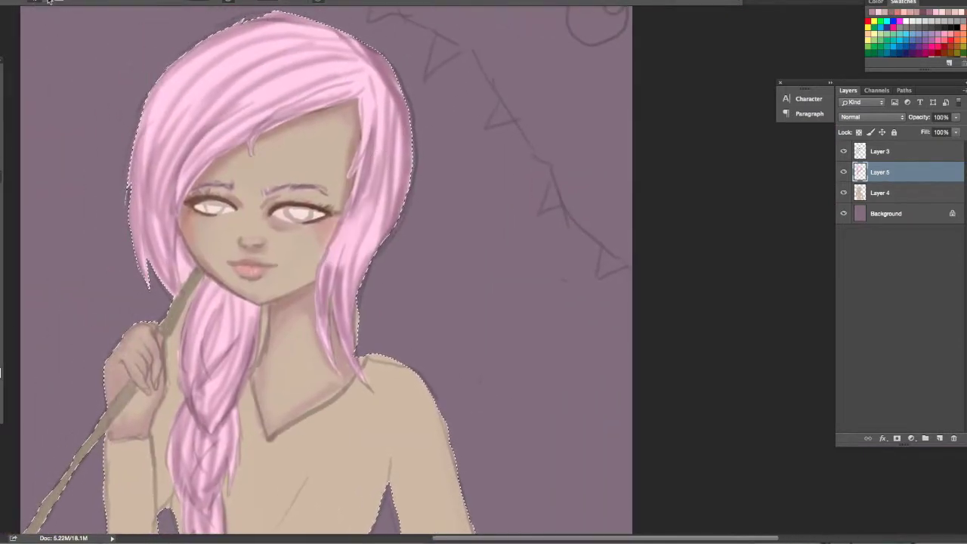
pyautogui.moveTo(384, 204); pyautogui.dragTo(355, 284)
pyautogui.moveTo(370, 172); pyautogui.dragTo(340, 263)
pyautogui.moveTo(368, 216)
pyautogui.mouseDown()
pyautogui.moveTo(343, 276)
pyautogui.moveTo(355, 306)
pyautogui.mouseUp()
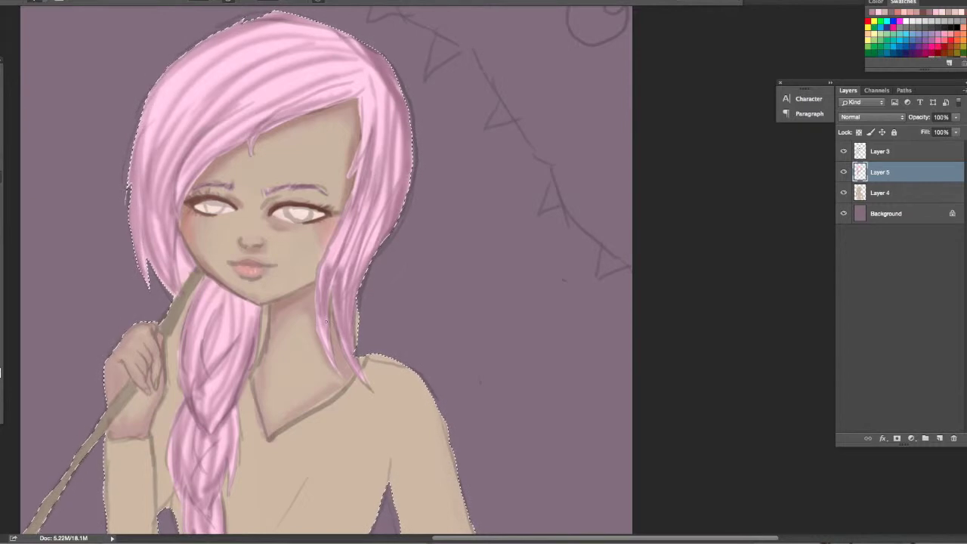
# - Add a new layer between Layer 5 and Layer 4 and set the foreground color to soft green a3bf9a
pyautogui.click(940, 438)
pyautogui.moveTo(881, 172); pyautogui.dragTo(907, 194)
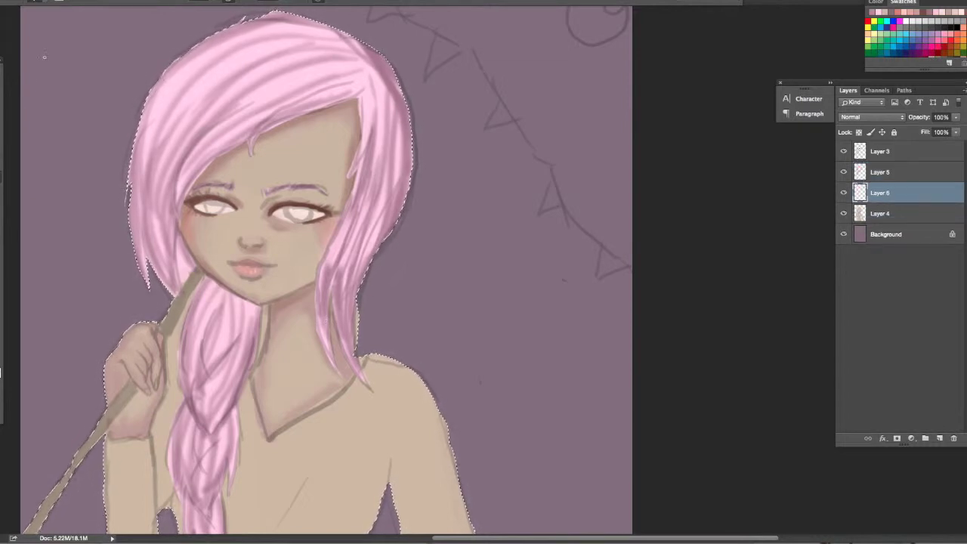
pyautogui.click(4, 247)
pyautogui.moveTo(489, 182); pyautogui.dragTo(489, 261)
pyautogui.click(386, 173)
pyautogui.click(368, 201)
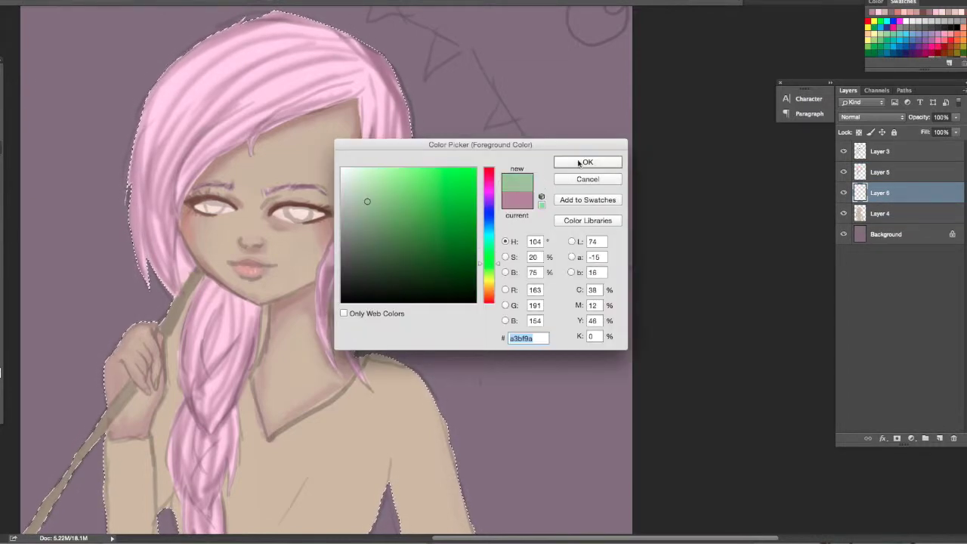
pyautogui.click(587, 162)
# - Fill the irises of both eyes with the soft green on the new layer
pyautogui.scroll(3, 231, 158)
pyautogui.moveTo(382, 272)
pyautogui.mouseDown()
pyautogui.moveTo(395, 305)
pyautogui.moveTo(440, 312)
pyautogui.moveTo(390, 274)
pyautogui.moveTo(422, 282)
pyautogui.moveTo(420, 307)
pyautogui.moveTo(435, 285)
pyautogui.mouseUp()
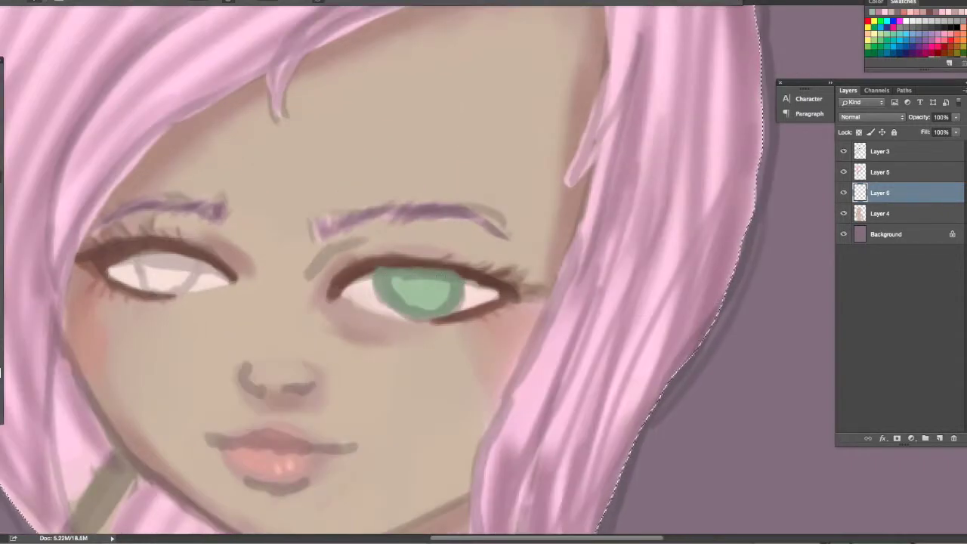
pyautogui.moveTo(192, 263)
pyautogui.mouseDown()
pyautogui.moveTo(163, 282)
pyautogui.moveTo(185, 272)
pyautogui.mouseUp()
pyautogui.moveTo(423, 90)
pyautogui.mouseDown()
pyautogui.moveTo(453, 521)
pyautogui.moveTo(499, 43)
pyautogui.mouseUp()
pyautogui.hscroll(3, 499, 43)
pyautogui.scroll(-5, 504, 137)
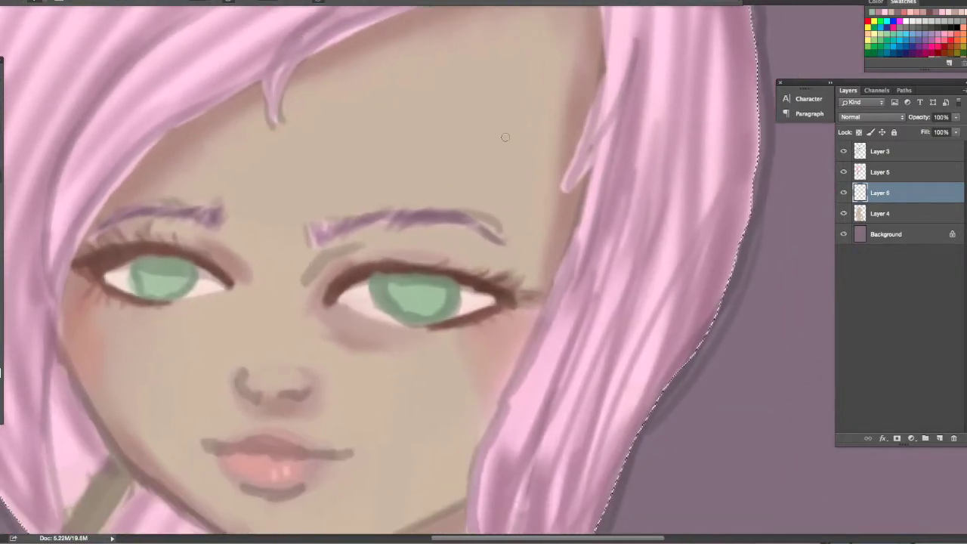
# - Lower the opacity of the sketch on Layer 3 to 6%
pyautogui.click(924, 151)
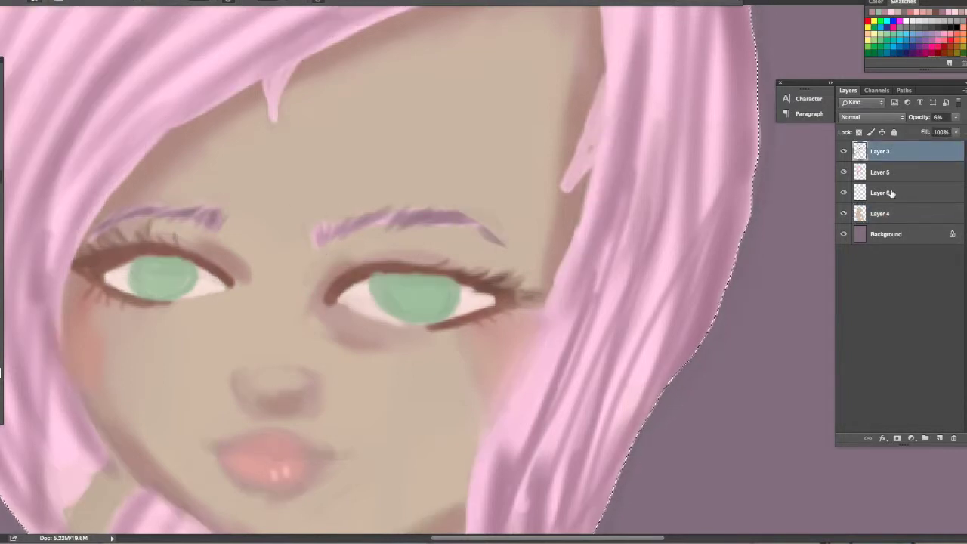
pyautogui.click(892, 193)
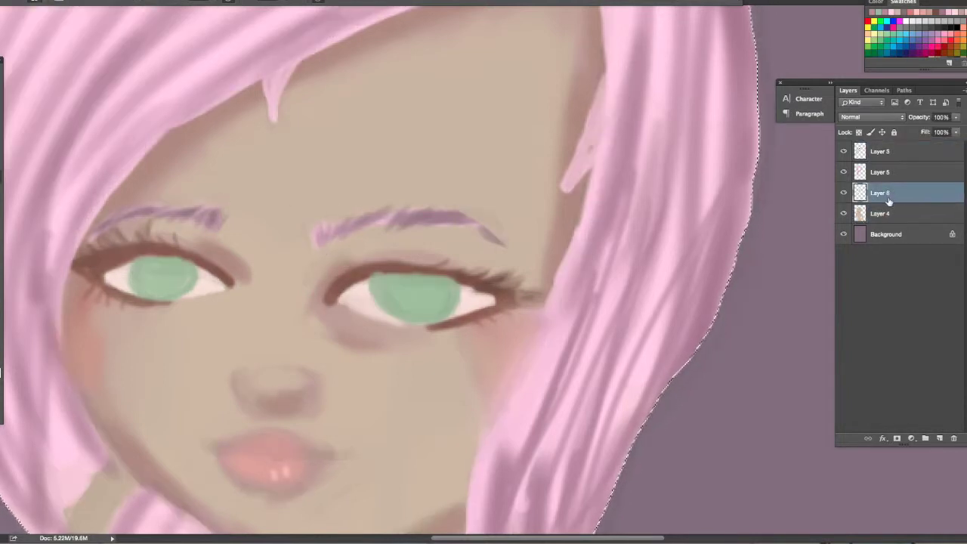
# - Shade the eyelids, the jawline and the area under the chin in reddish brown on Layer 4
pyautogui.click(884, 214)
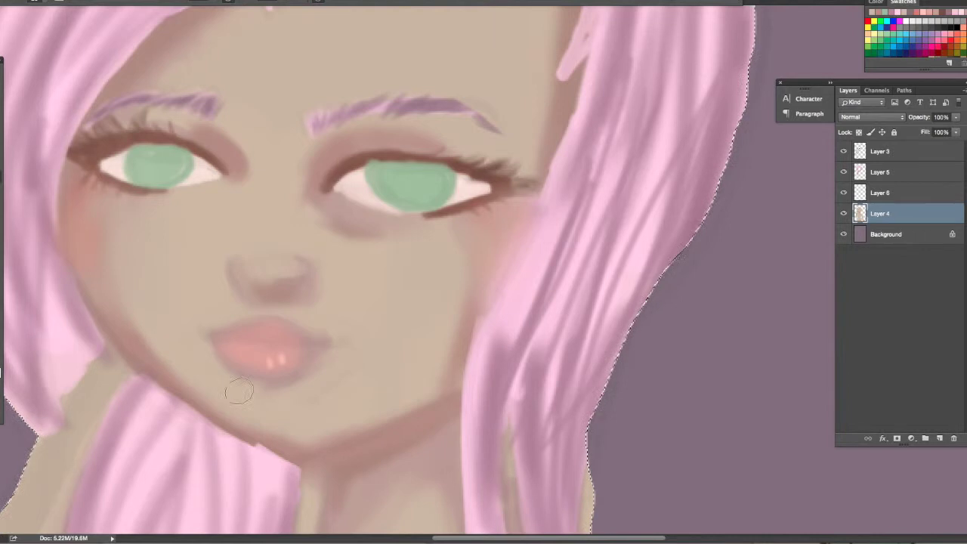
pyautogui.click(916, 151)
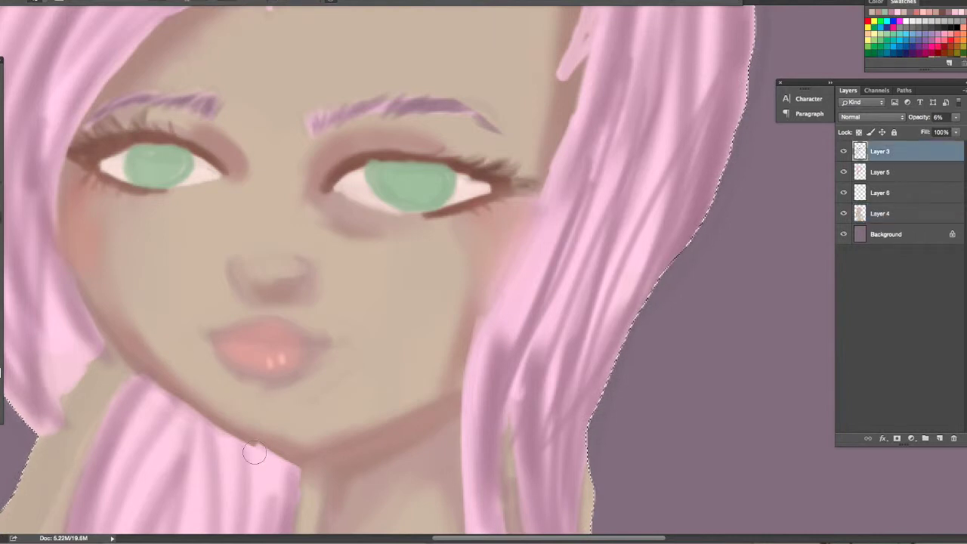
pyautogui.click(881, 214)
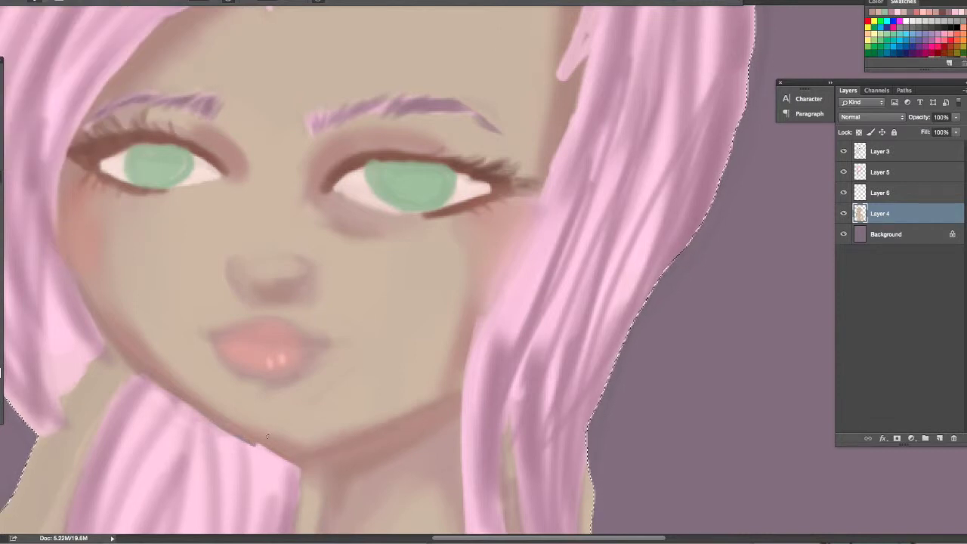
# - Paint reddish-brown shadow on the neck beside the braid and beneath the chin on Layer 4
pyautogui.scroll(-5, 646, 303)
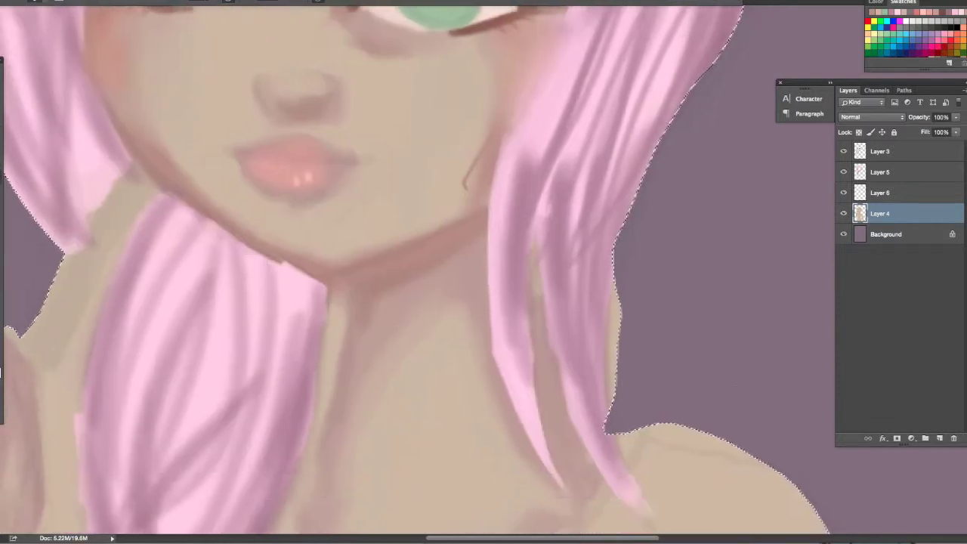
pyautogui.moveTo(333, 302); pyautogui.dragTo(320, 381)
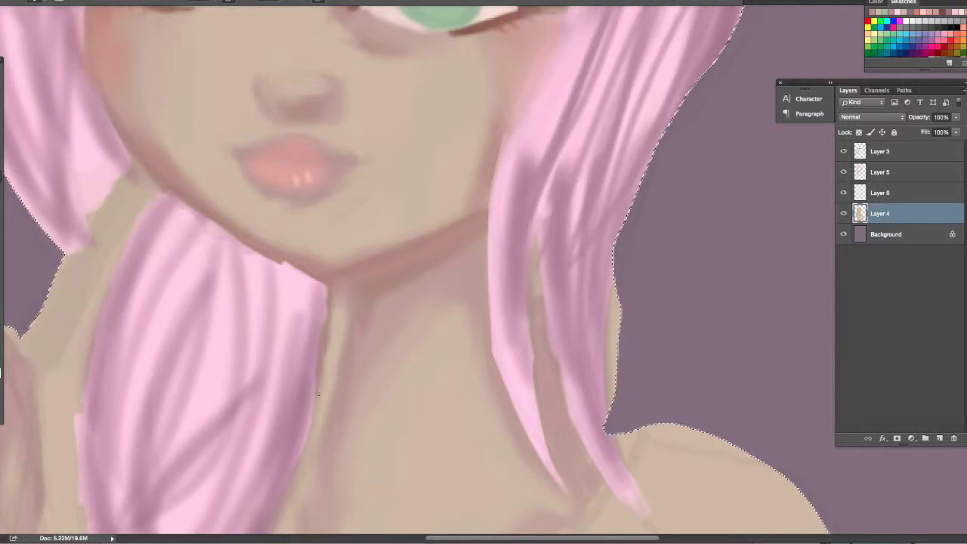
pyautogui.moveTo(336, 293); pyautogui.dragTo(301, 427)
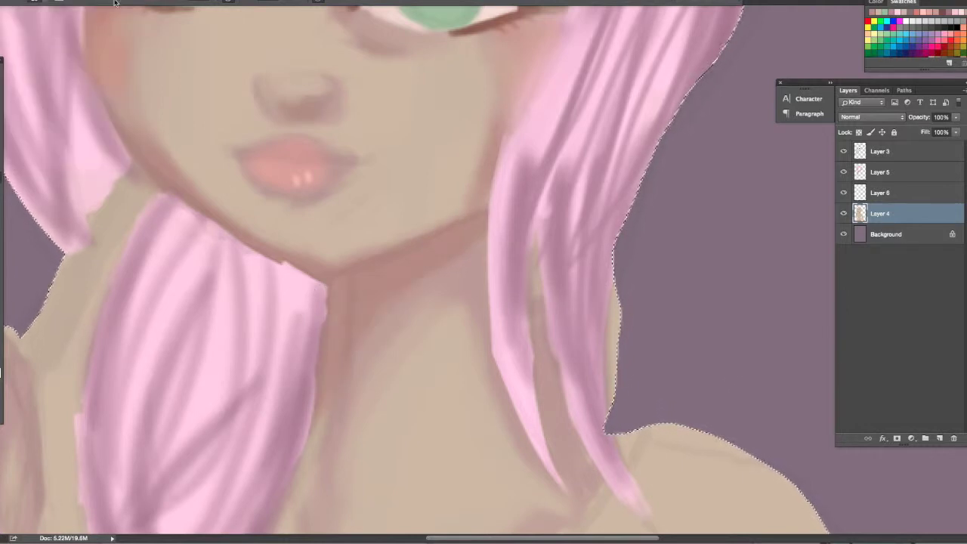
# - Draw thin dark brown mouth lines from both corners toward the middle of the lips on Layer 4
pyautogui.press('z')
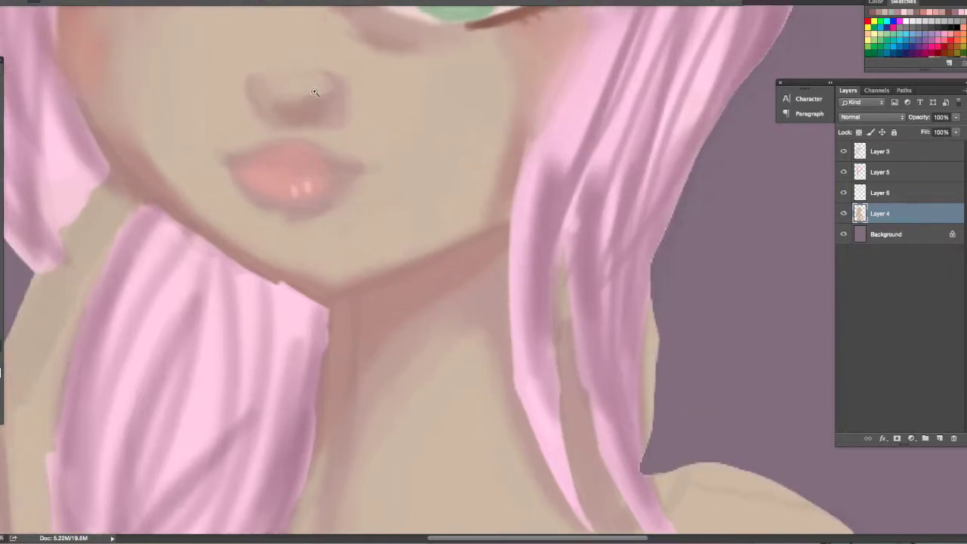
pyautogui.click(315, 92)
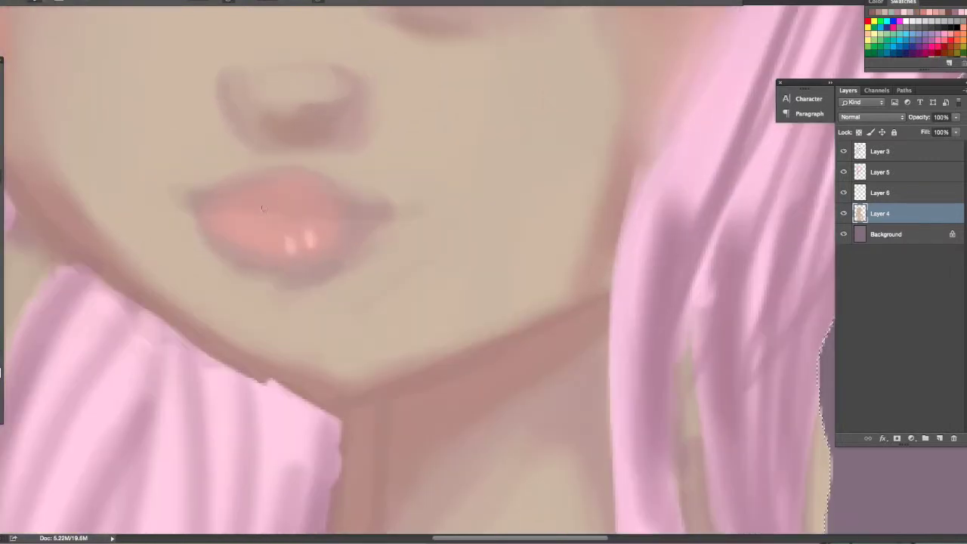
pyautogui.click(15, 345)
pyautogui.click(593, 165)
pyautogui.moveTo(173, 209); pyautogui.dragTo(226, 200)
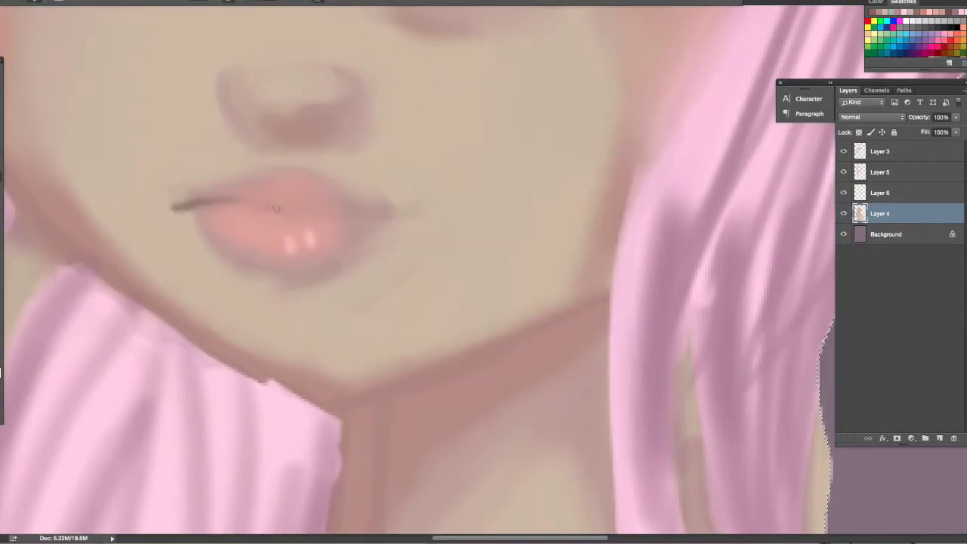
pyautogui.moveTo(316, 209); pyautogui.dragTo(411, 211)
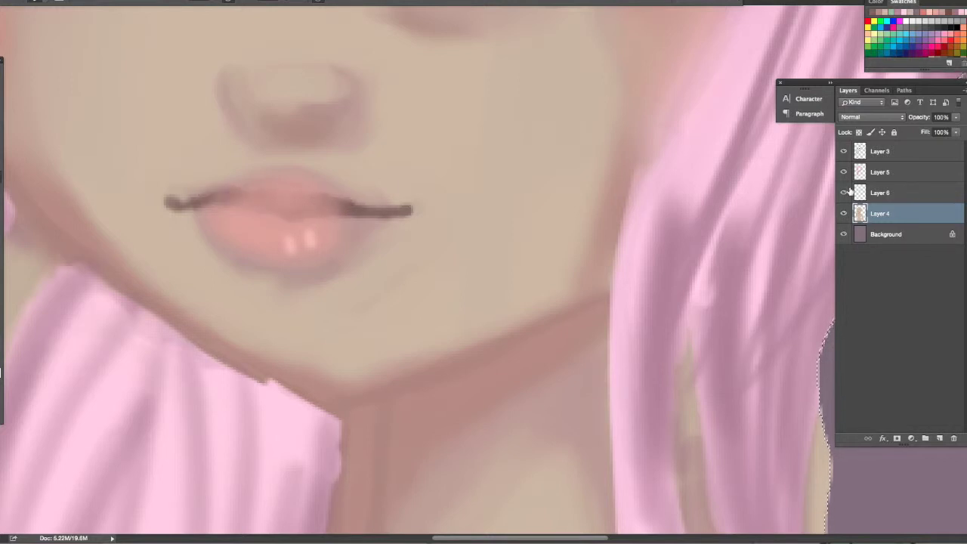
# - Erase the pink lip color and highlights covering the dark mouth line on Layer 5
pyautogui.hotkey('alt', ']')
pyautogui.moveTo(138, 232); pyautogui.dragTo(150, 209)
pyautogui.moveTo(231, 182); pyautogui.dragTo(347, 170)
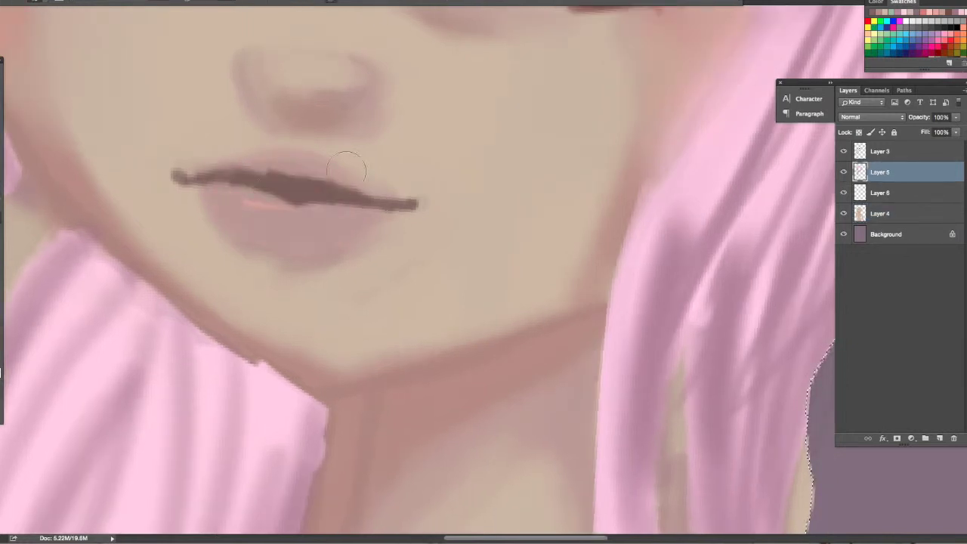
# - Erase a strip along the braid's upper edge beside the chin and repaint it in light pink on Layer 5
pyautogui.moveTo(172, 322); pyautogui.dragTo(259, 387)
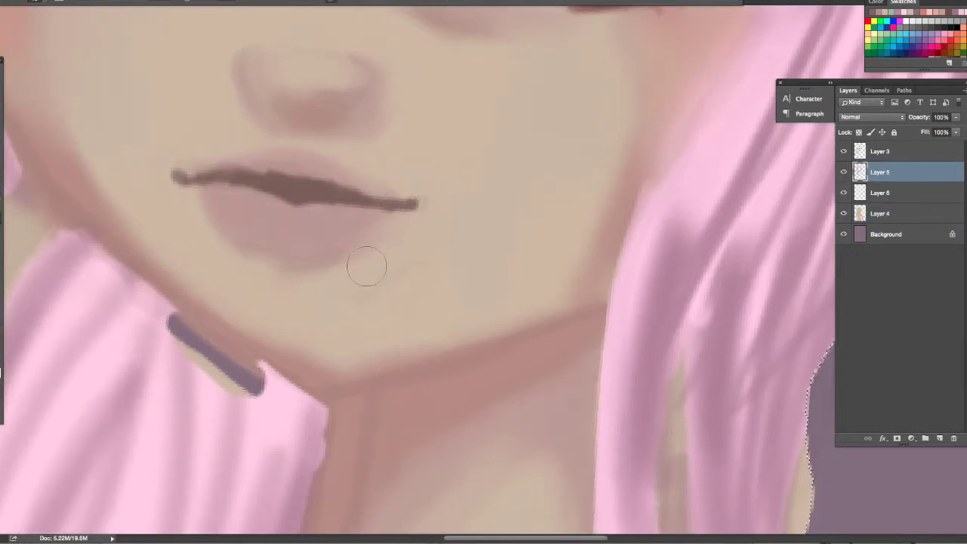
pyautogui.moveTo(257, 372)
pyautogui.mouseDown()
pyautogui.moveTo(170, 327)
pyautogui.moveTo(261, 378)
pyautogui.mouseUp()
pyautogui.moveTo(192, 374); pyautogui.dragTo(151, 319)
pyautogui.rightClick(53, 28)
pyautogui.moveTo(53, 28); pyautogui.dragTo(76, 28)
pyautogui.moveTo(163, 306); pyautogui.dragTo(113, 378)
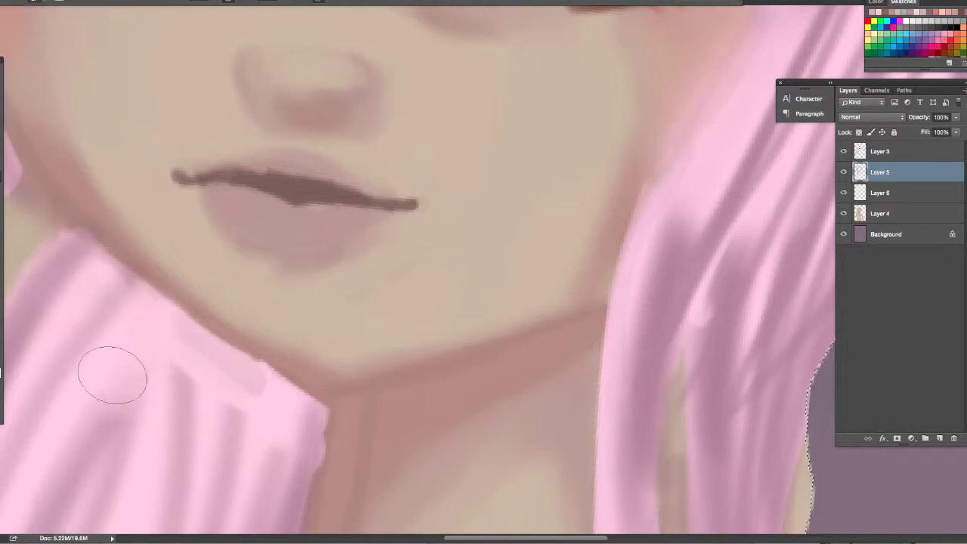
# - Paint darker mauve strands into the top of the braid below the jawline on Layer 5
pyautogui.rightClick(52, 28)
pyautogui.moveTo(53, 28); pyautogui.dragTo(45, 28)
pyautogui.moveTo(162, 306)
pyautogui.mouseDown()
pyautogui.moveTo(111, 395)
pyautogui.moveTo(248, 385)
pyautogui.moveTo(226, 445)
pyautogui.mouseUp()
pyautogui.press(']')
pyautogui.press(']')
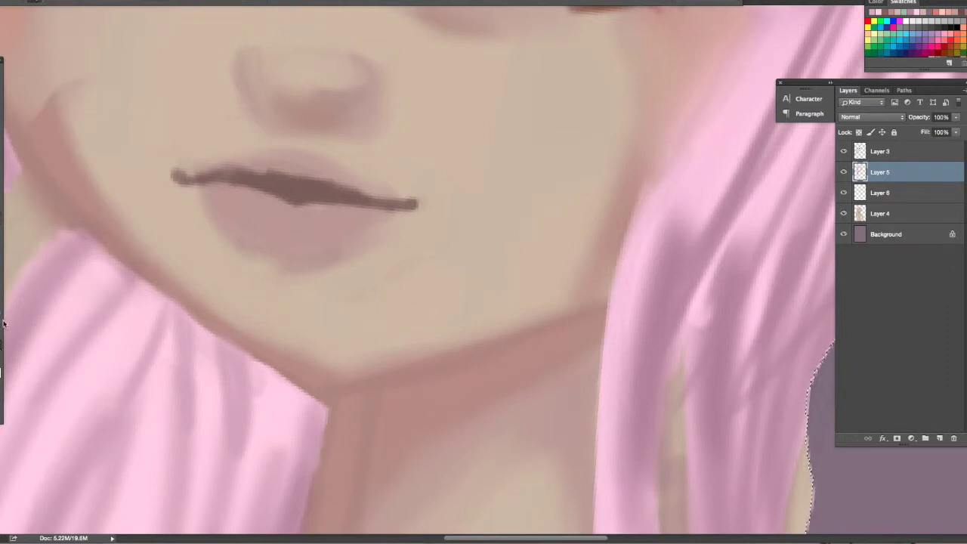
# - Hide and show Layers 6 and 4 to check what each holds, and make Layer 4 active
pyautogui.scroll(-6, 104, 238)
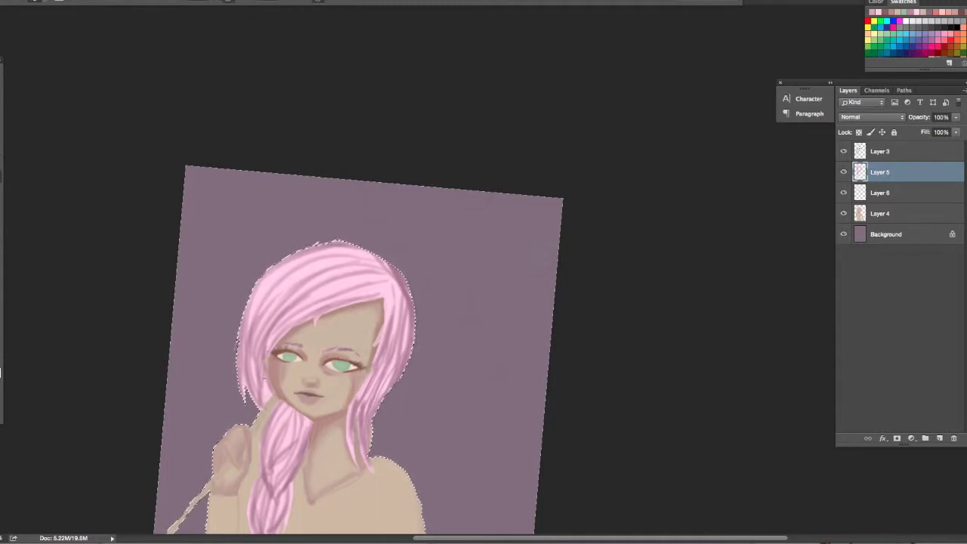
pyautogui.click(843, 193)
pyautogui.click(843, 193)
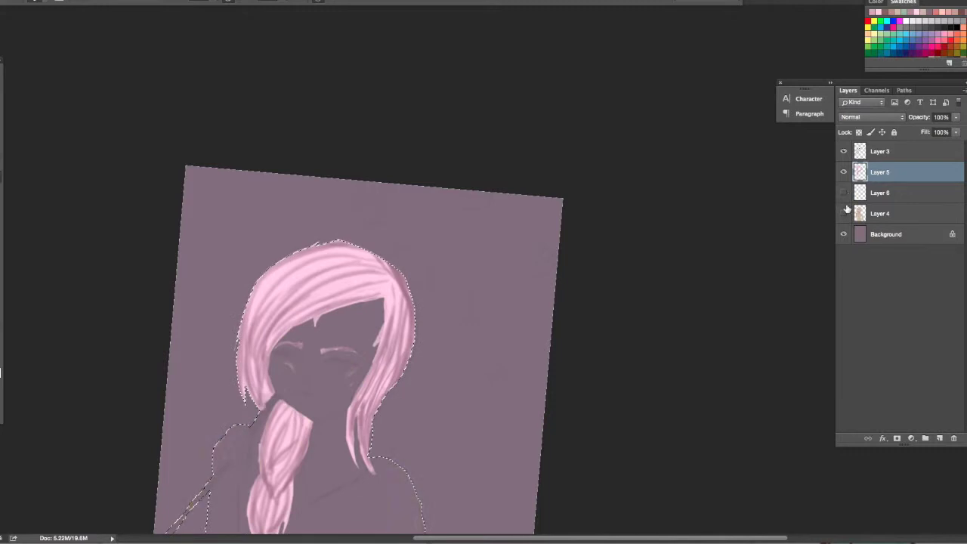
pyautogui.click(481, 134)
pyautogui.click(480, 134)
pyautogui.click(481, 134)
pyautogui.click(898, 208)
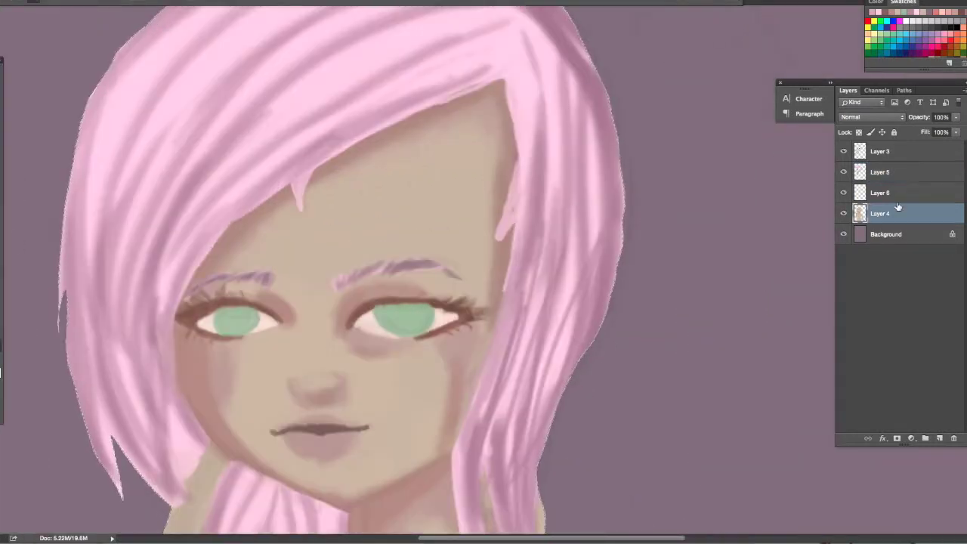
# - Paint coral-pink blush on both outer cheeks, the lips and the skin beside the temple on Layer 4
pyautogui.click(370, 194)
pyautogui.click(572, 160)
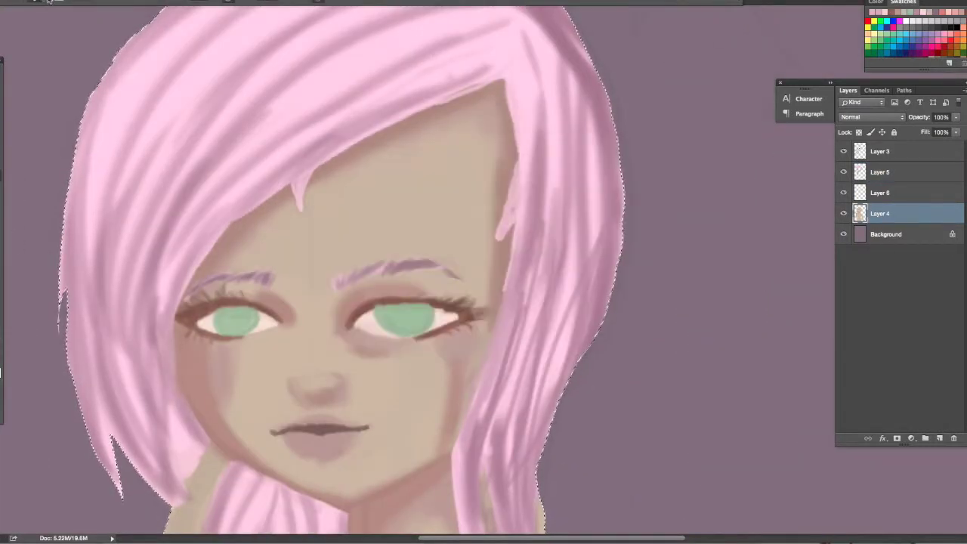
pyautogui.moveTo(191, 365); pyautogui.dragTo(203, 397)
pyautogui.moveTo(452, 363); pyautogui.dragTo(471, 328)
pyautogui.moveTo(310, 435)
pyautogui.mouseDown()
pyautogui.moveTo(325, 446)
pyautogui.moveTo(335, 425)
pyautogui.mouseUp()
pyautogui.click(502, 261)
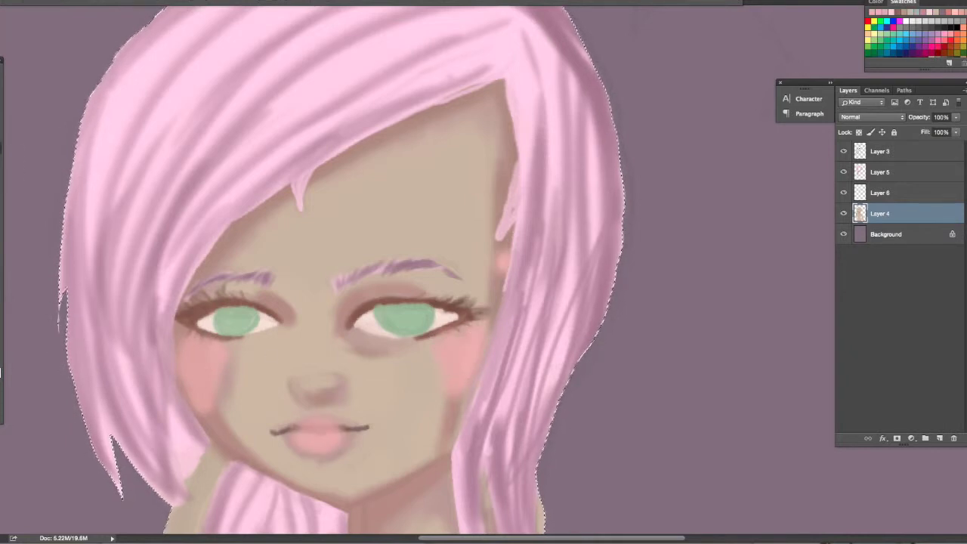
# - Tone down the pink on the cheeks, lips and temple with the beige skin color on Layer 4
pyautogui.click(23, 3)
pyautogui.moveTo(211, 408); pyautogui.dragTo(197, 348)
pyautogui.moveTo(295, 431); pyautogui.dragTo(355, 410)
pyautogui.moveTo(461, 333); pyautogui.dragTo(497, 228)
# - Shade both outer cheeks and the areas under the eyes in reddish brown with a soft brush on Layer 4
pyautogui.click(22, 3)
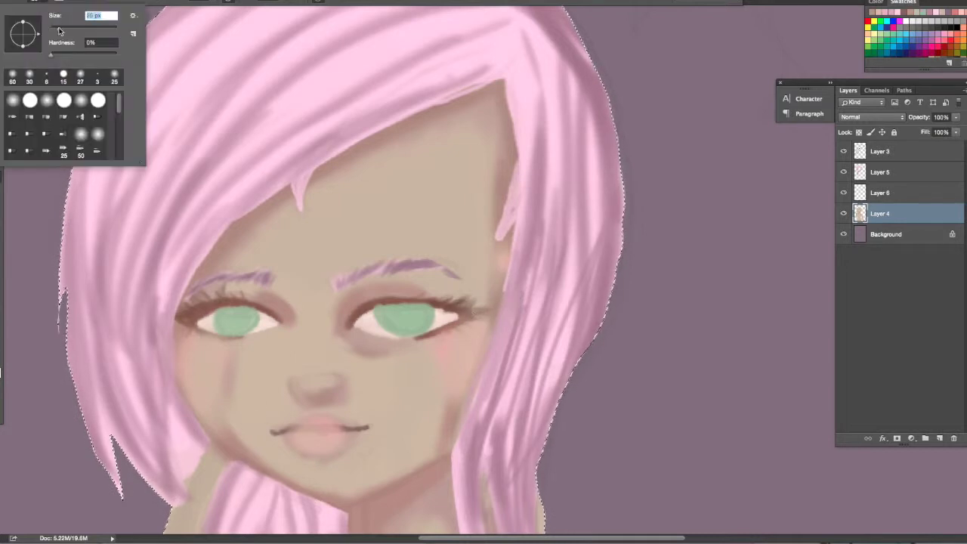
pyautogui.click(194, 317)
pyautogui.moveTo(220, 349)
pyautogui.mouseDown()
pyautogui.moveTo(215, 403)
pyautogui.moveTo(200, 340)
pyautogui.mouseUp()
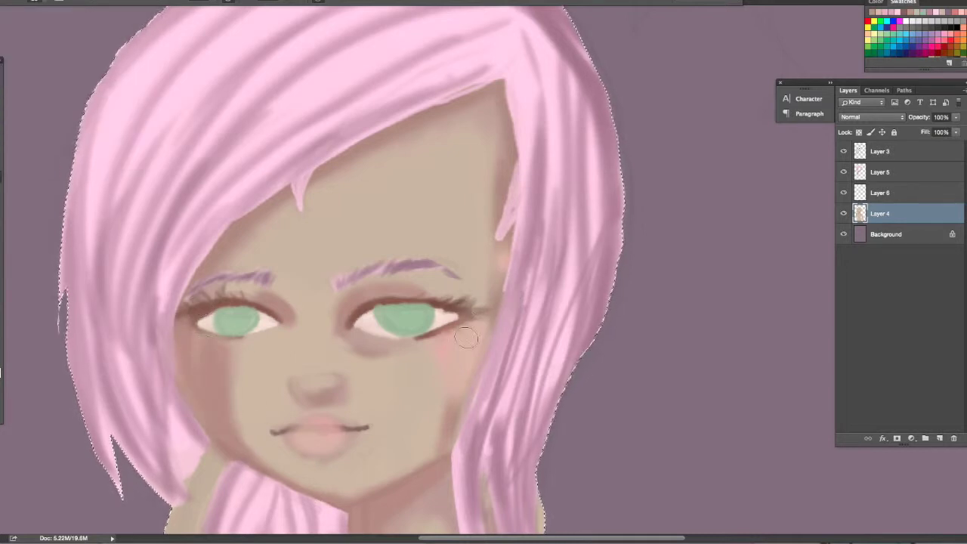
pyautogui.moveTo(462, 325); pyautogui.dragTo(472, 412)
pyautogui.moveTo(209, 344)
pyautogui.mouseDown()
pyautogui.moveTo(319, 263)
pyautogui.moveTo(301, 300)
pyautogui.moveTo(403, 343)
pyautogui.moveTo(484, 297)
pyautogui.mouseUp()
pyautogui.moveTo(240, 346)
pyautogui.mouseDown()
pyautogui.moveTo(232, 356)
pyautogui.moveTo(224, 347)
pyautogui.moveTo(200, 395)
pyautogui.mouseUp()
pyautogui.hotkey('ctrl', 'z')
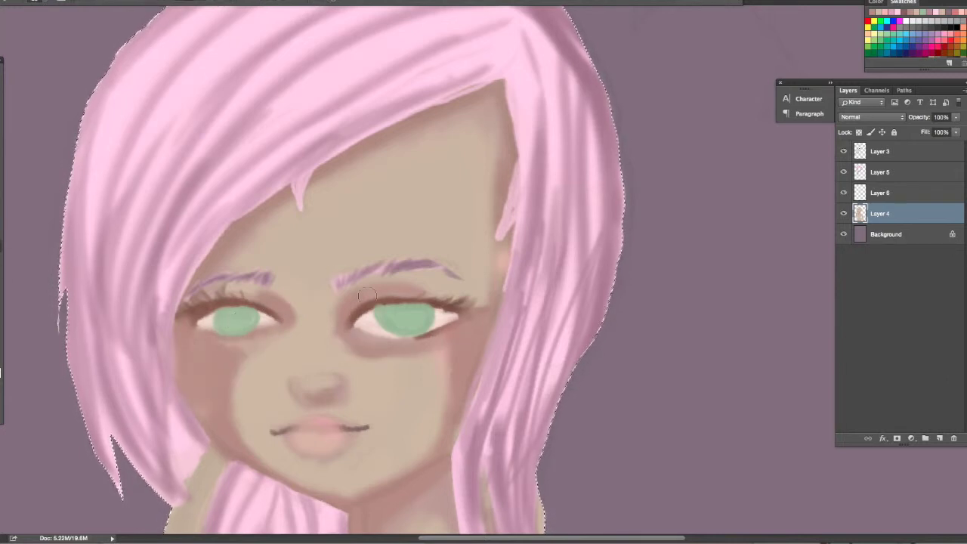
pyautogui.moveTo(450, 368); pyautogui.dragTo(454, 316)
pyautogui.moveTo(443, 354)
pyautogui.mouseDown()
pyautogui.moveTo(454, 397)
pyautogui.moveTo(443, 339)
pyautogui.moveTo(461, 373)
pyautogui.moveTo(437, 445)
pyautogui.mouseUp()
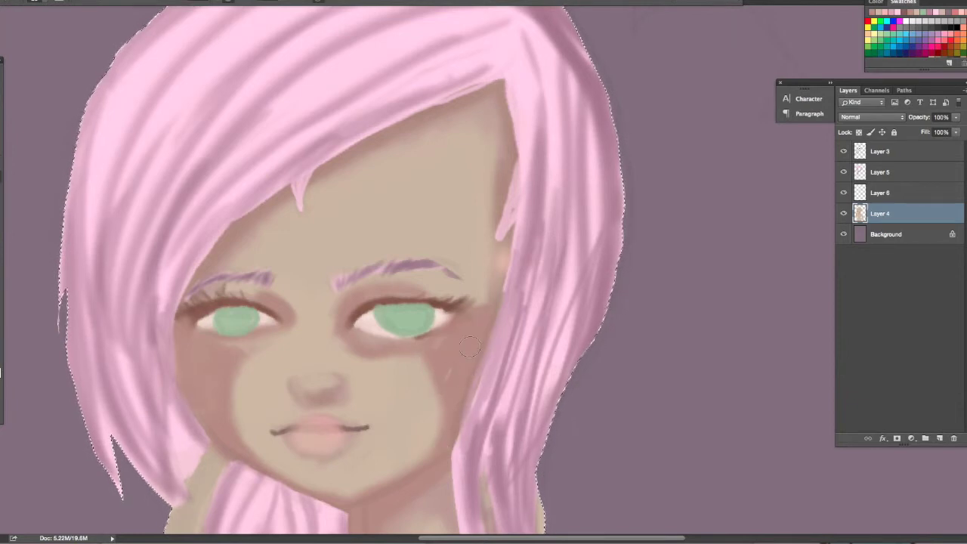
# - Set the opacity of the sketch on Layer 3 to 23%
pyautogui.click(844, 192)
pyautogui.click(843, 193)
pyautogui.click(902, 172)
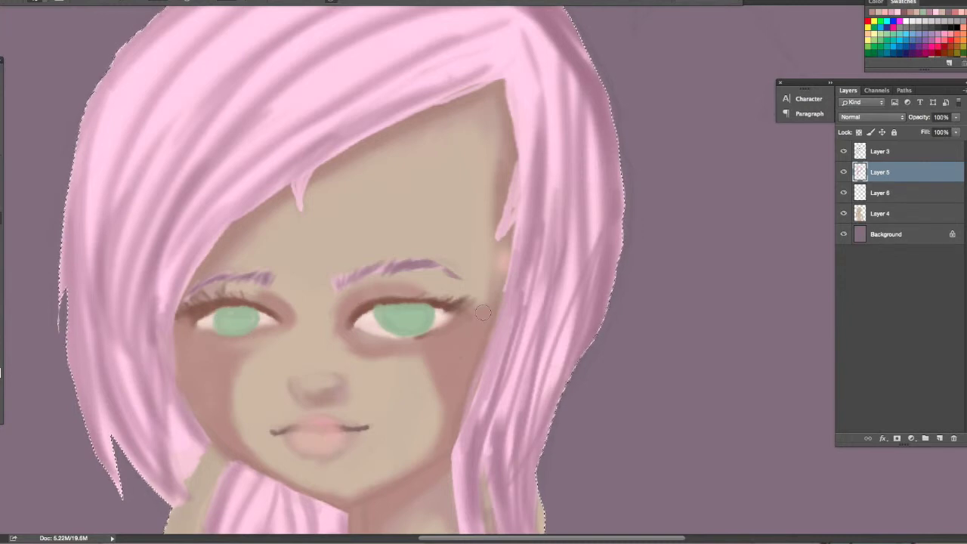
pyautogui.click(903, 151)
pyautogui.click(956, 117)
pyautogui.moveTo(954, 129); pyautogui.dragTo(925, 129)
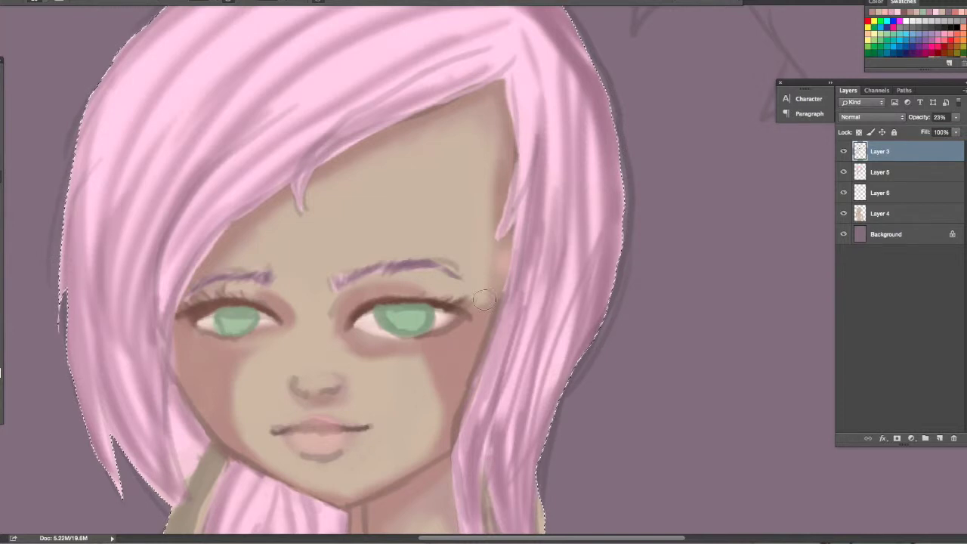
# - Shade the forehead along the hairline in soft reddish brown on Layer 4
pyautogui.click(900, 213)
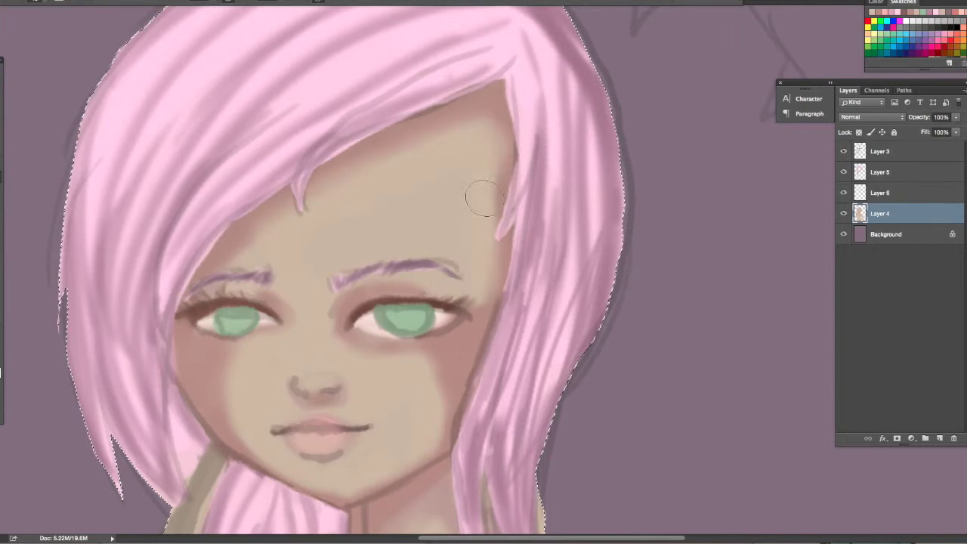
pyautogui.scroll(-3, 287, 350)
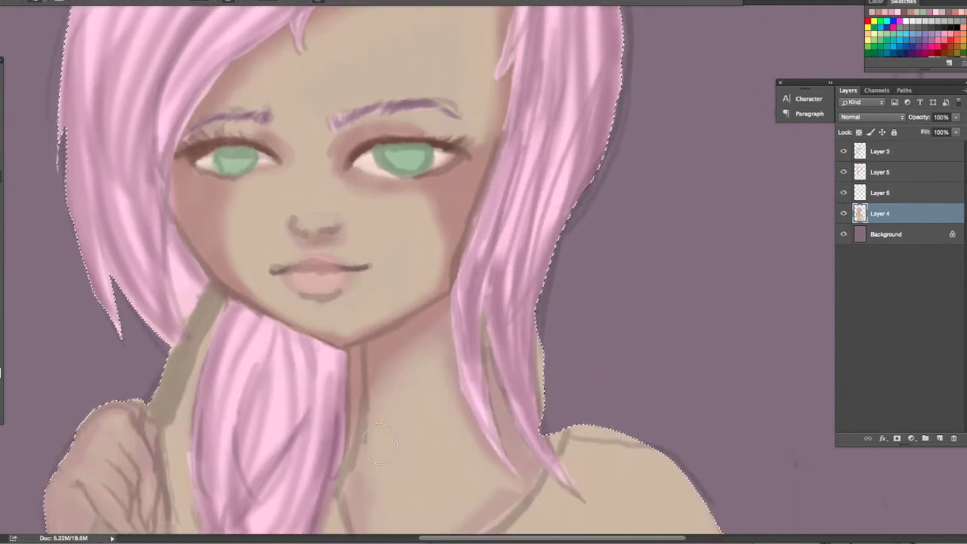
pyautogui.scroll(2, 533, 321)
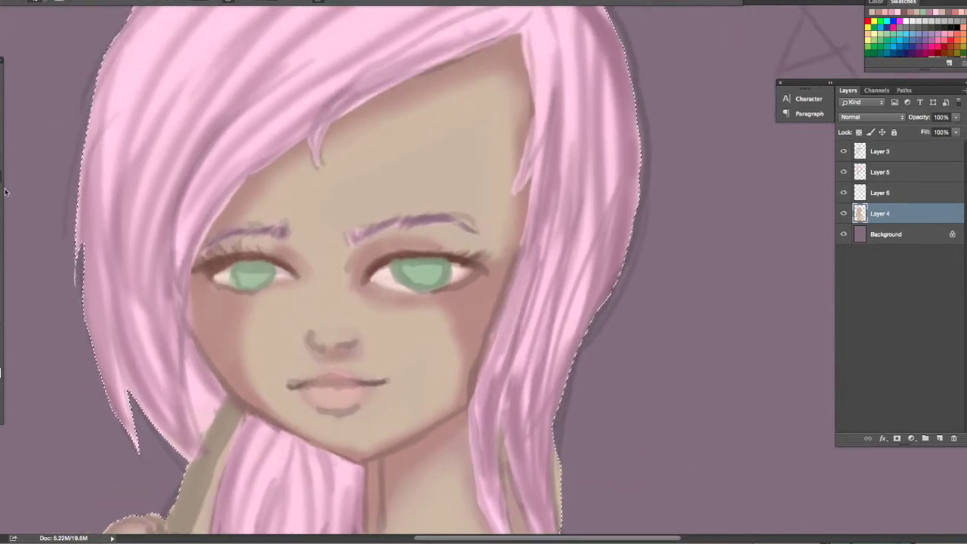
# - Erase the sketch lines around the eyebrows and upper lashes on Layer 3
pyautogui.hotkey('alt', 'shift', ']')
pyautogui.press('2')
pyautogui.press('3')
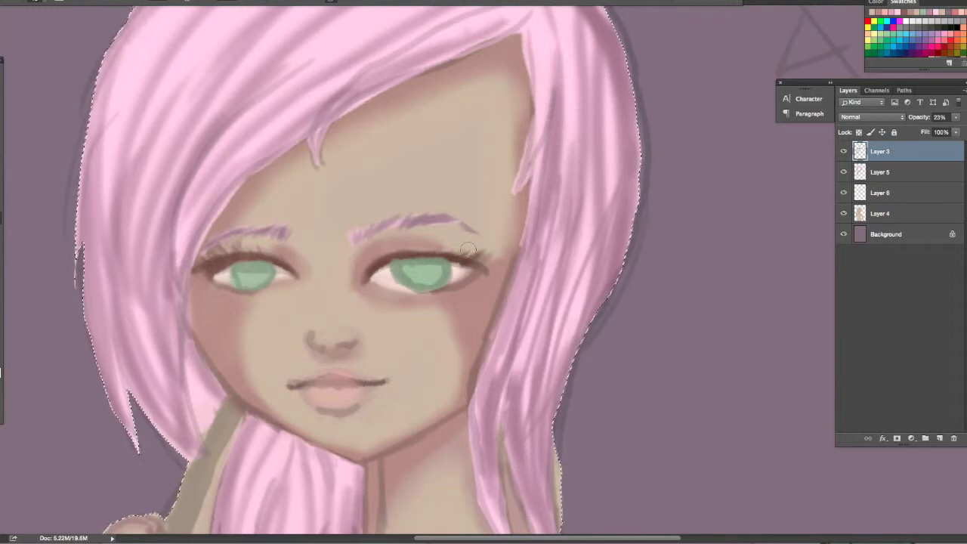
# - Define the nostrils and the underside of the nose in dark brown with a small brush on Layer 4
pyautogui.hotkey('alt', '[')
pyautogui.hotkey('alt', '[')
pyautogui.hotkey('alt', '[')
pyautogui.rightClick(149, 91)
pyautogui.moveTo(309, 332); pyautogui.dragTo(328, 352)
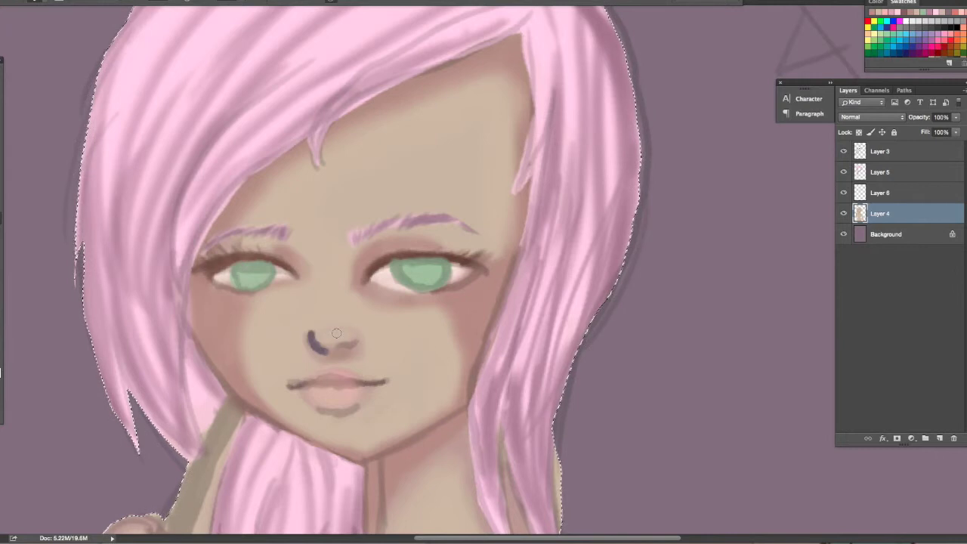
pyautogui.rightClick(146, 50)
pyautogui.click(327, 330)
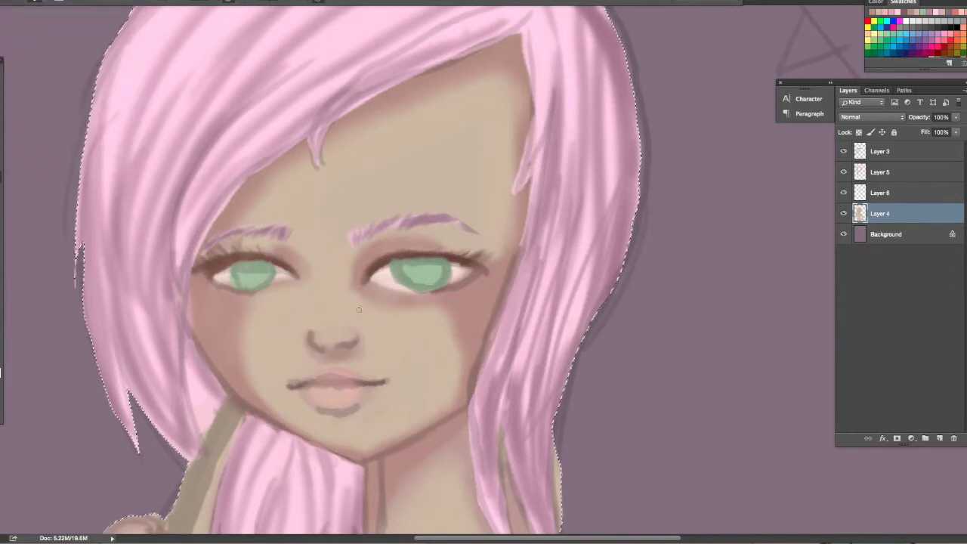
# - Add light highlights to the nose tip, the inner eye corners and the lips on Layer 4
pyautogui.rightClick(144, 52)
pyautogui.click(365, 239)
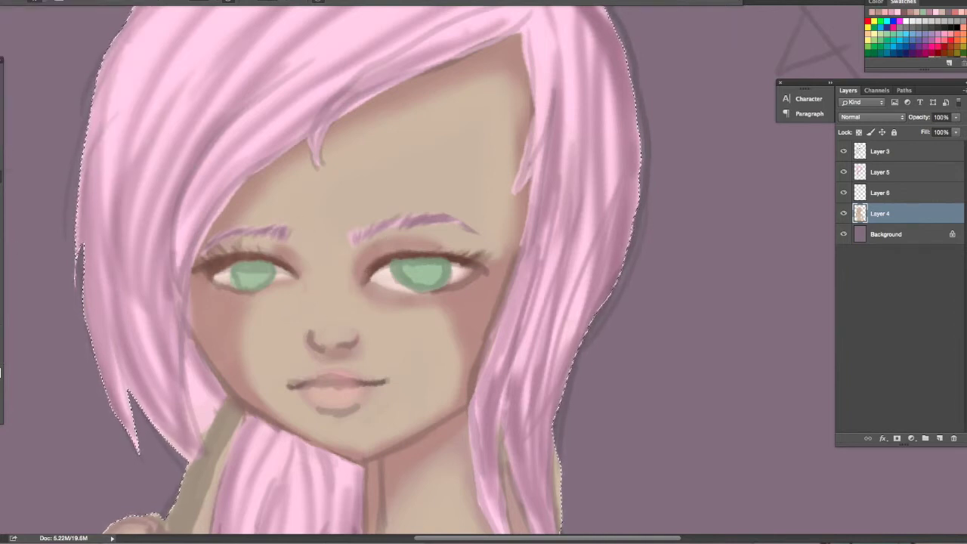
pyautogui.click(579, 162)
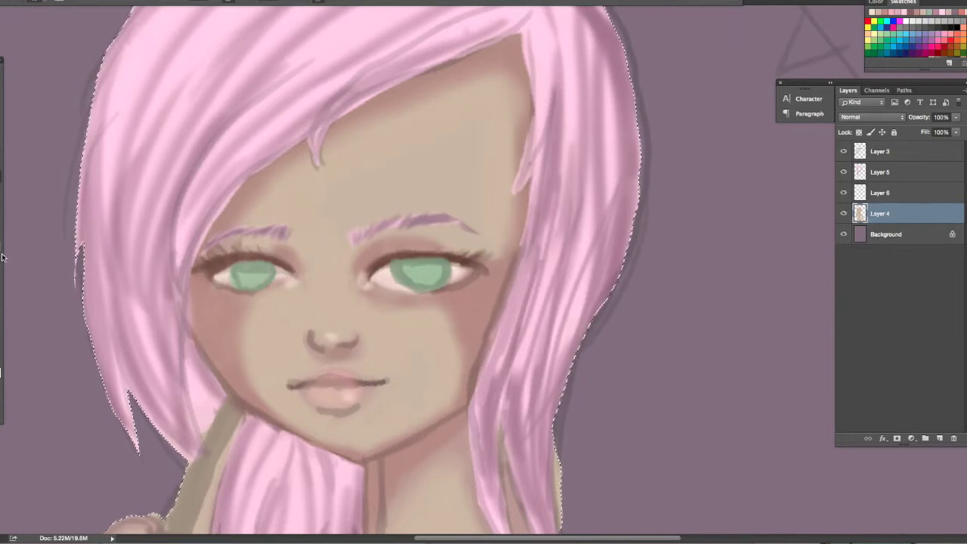
# - Fit the whole painting in view and switch to the Opera browser window with the YouTube video
pyautogui.press('super+0')
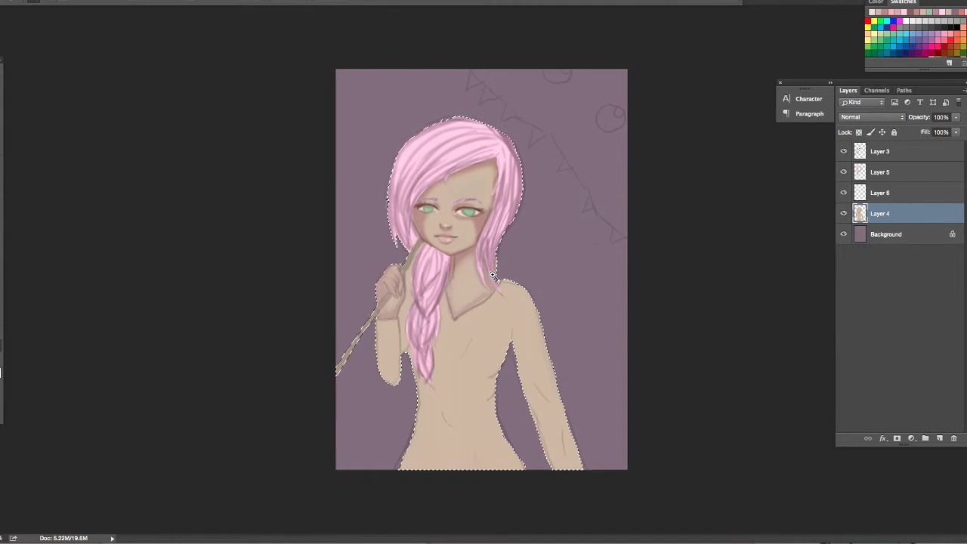
pyautogui.moveTo(657, 538)
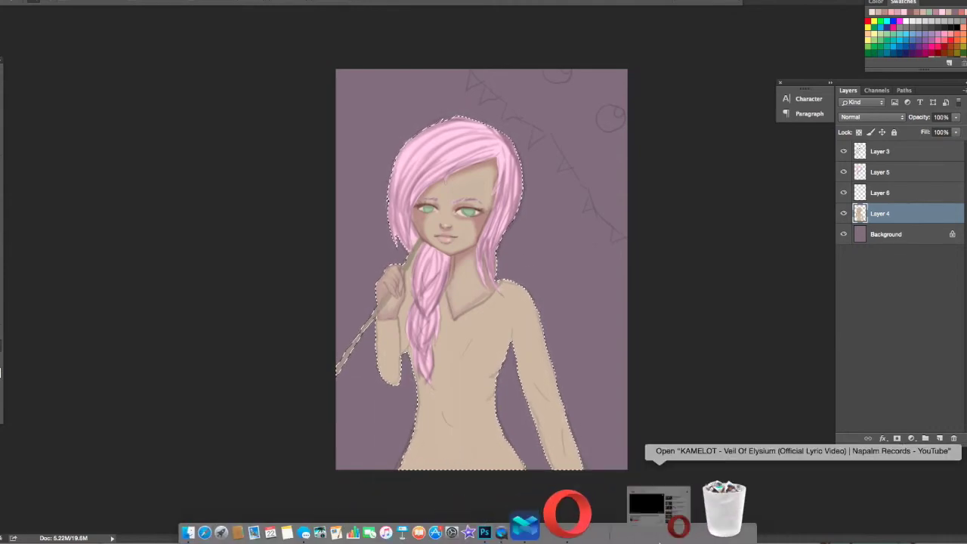
pyautogui.click(659, 505)
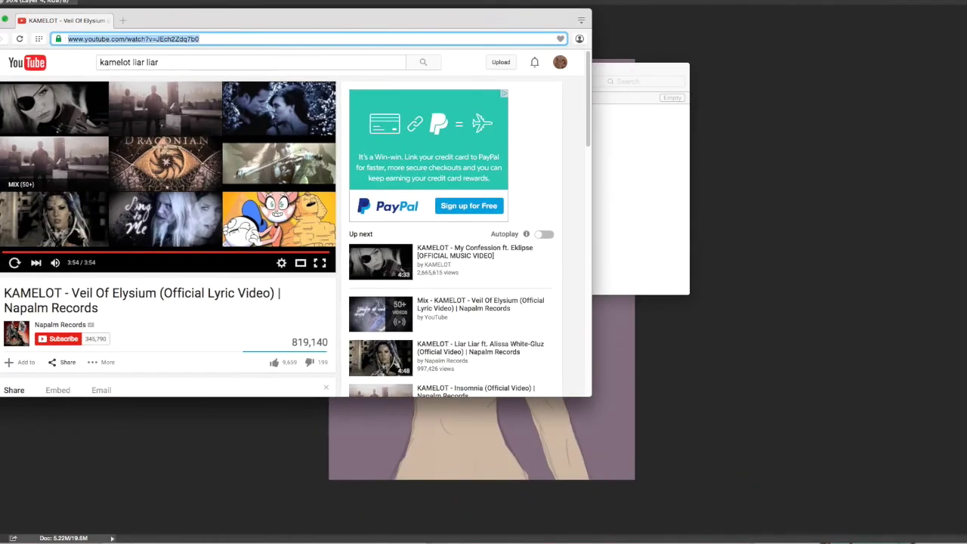